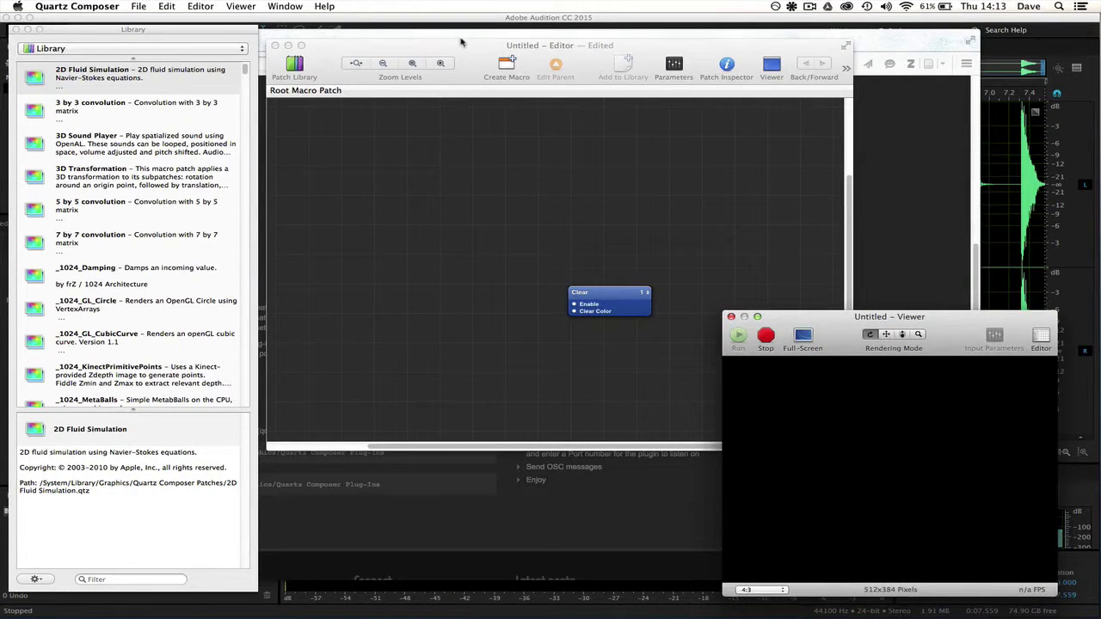
# Move the Clear patch higher on the editor canvas and bring the black Viewer to the front.
pyautogui.moveTo(463, 45); pyautogui.dragTo(468, 44)
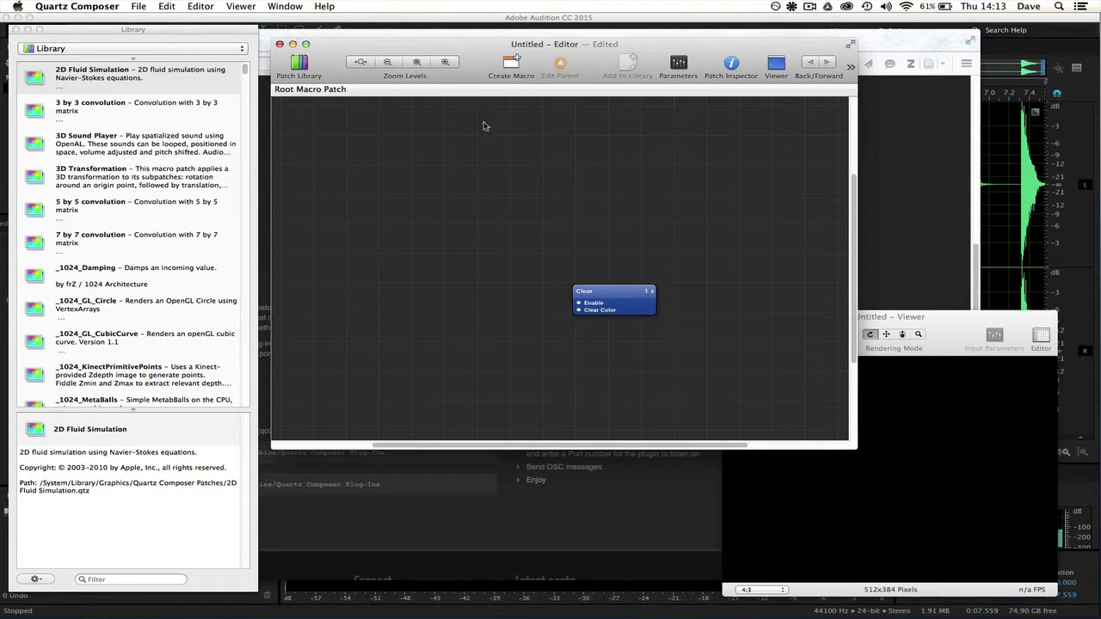
pyautogui.moveTo(477, 46); pyautogui.dragTo(474, 42)
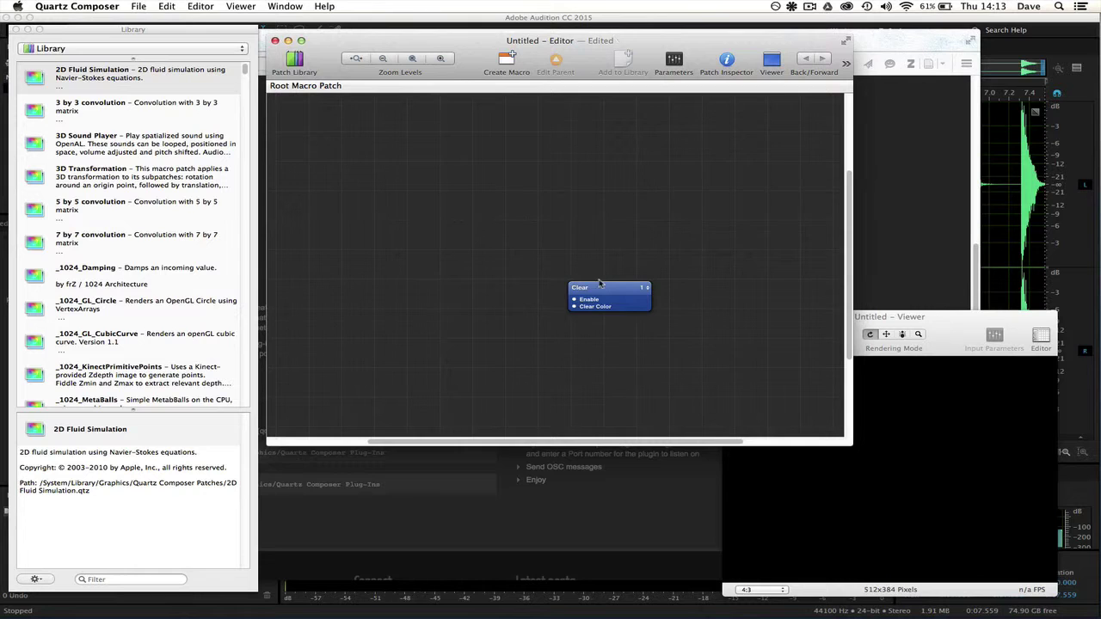
pyautogui.moveTo(607, 292); pyautogui.dragTo(641, 167)
pyautogui.click(558, 236)
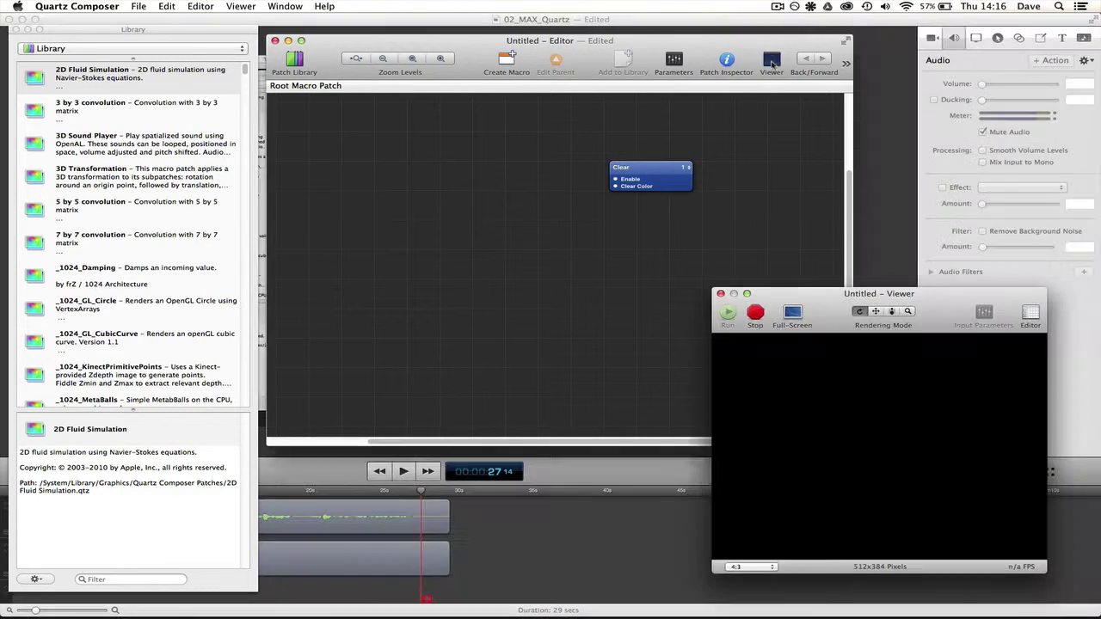
pyautogui.click(771, 62)
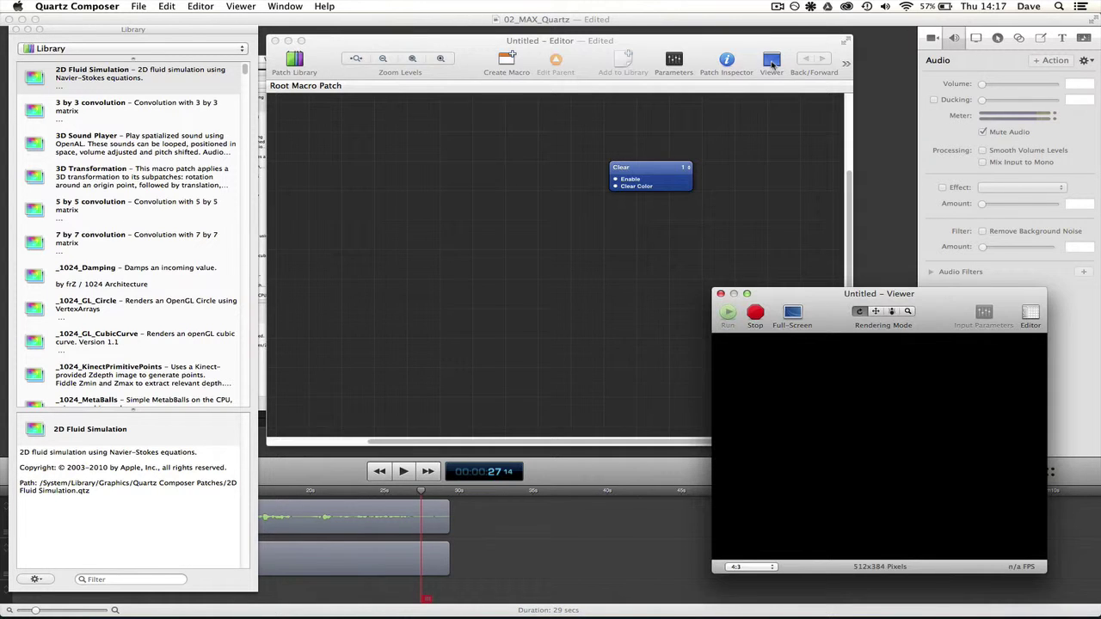
# Search the Library for 'sprite' and place a Sprite patch just below Clear.
pyautogui.click(772, 64)
pyautogui.click(126, 579)
pyautogui.write('sprite')
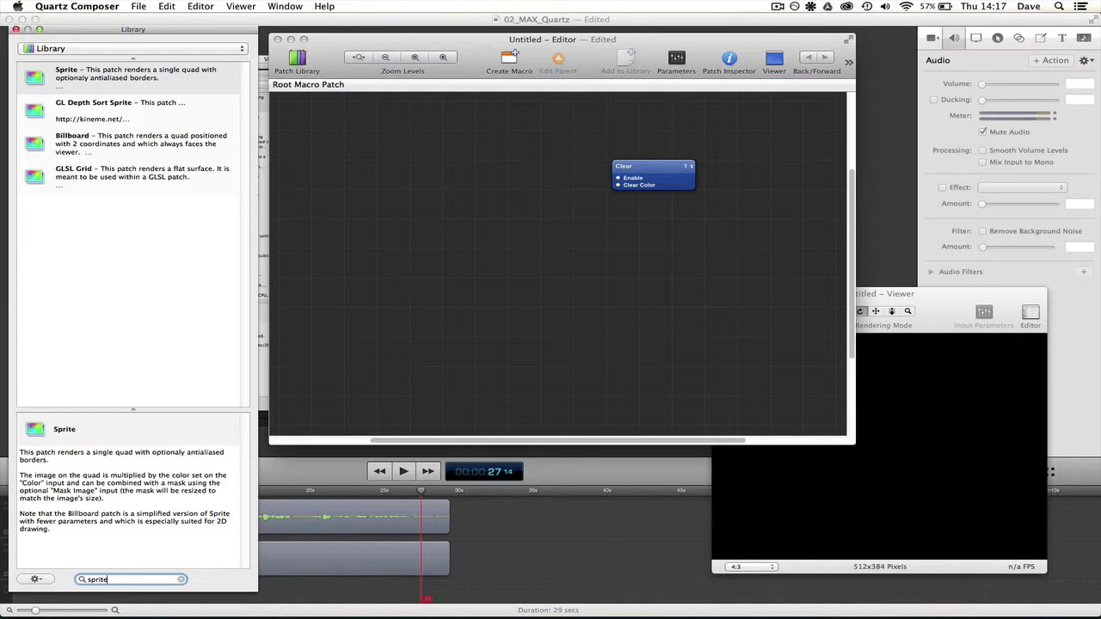
pyautogui.moveTo(49, 80); pyautogui.dragTo(574, 293)
pyautogui.moveTo(611, 251); pyautogui.dragTo(734, 272)
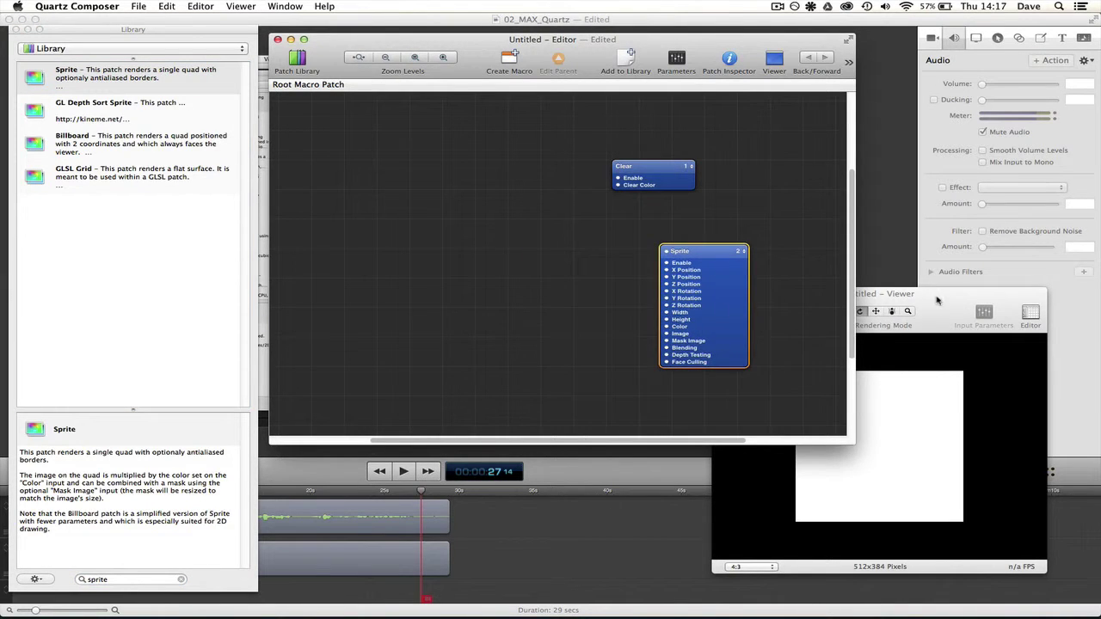
pyautogui.moveTo(939, 301); pyautogui.dragTo(997, 312)
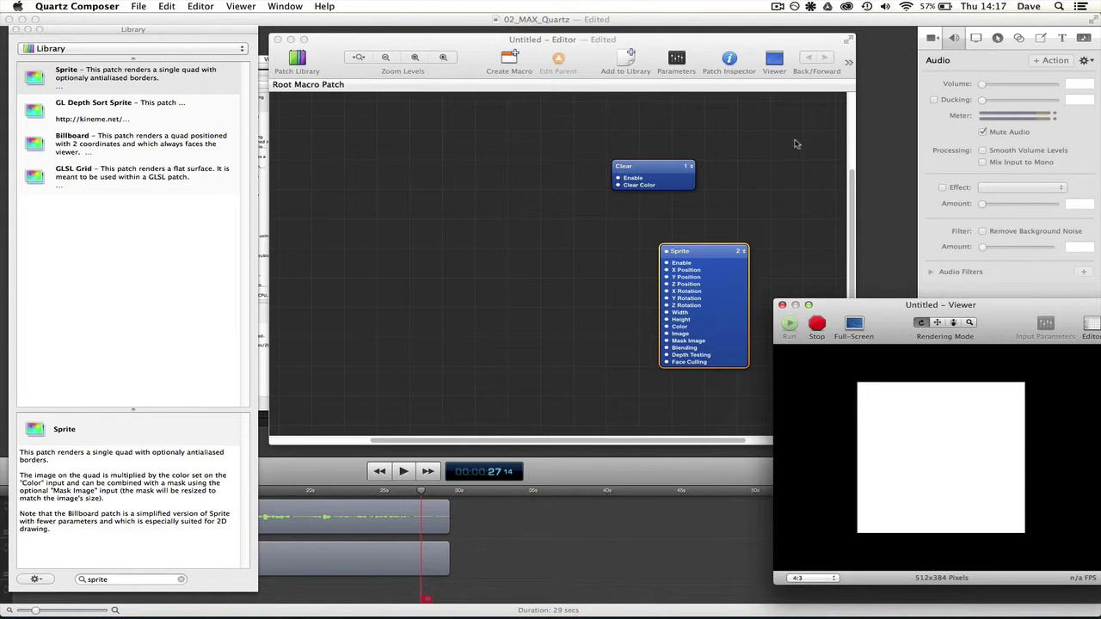
pyautogui.moveTo(866, 303); pyautogui.dragTo(862, 266)
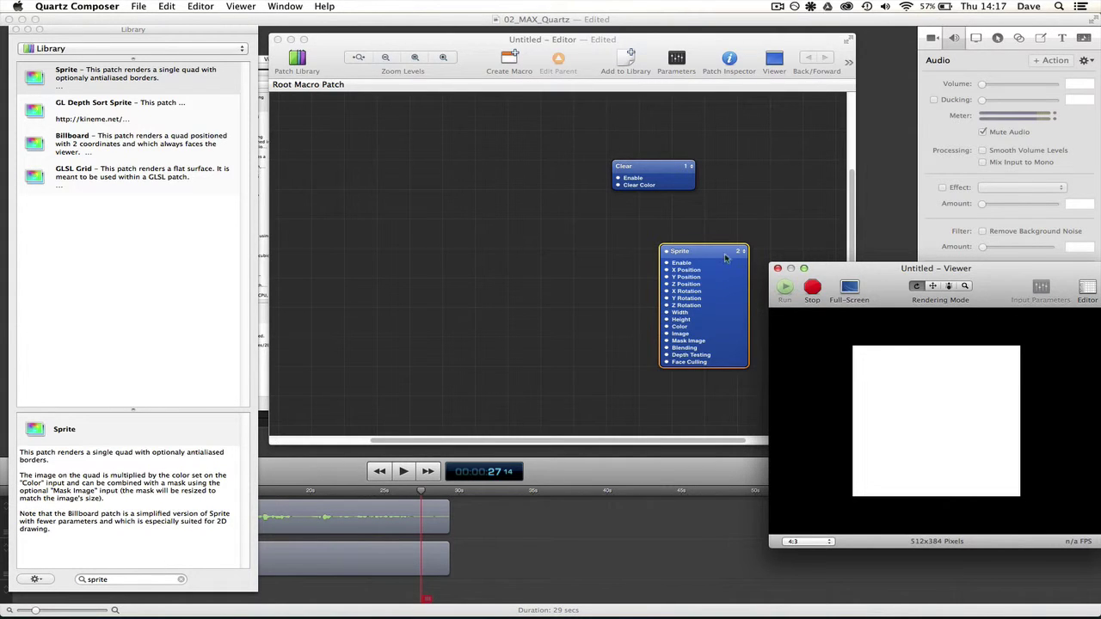
pyautogui.moveTo(719, 255); pyautogui.dragTo(676, 234)
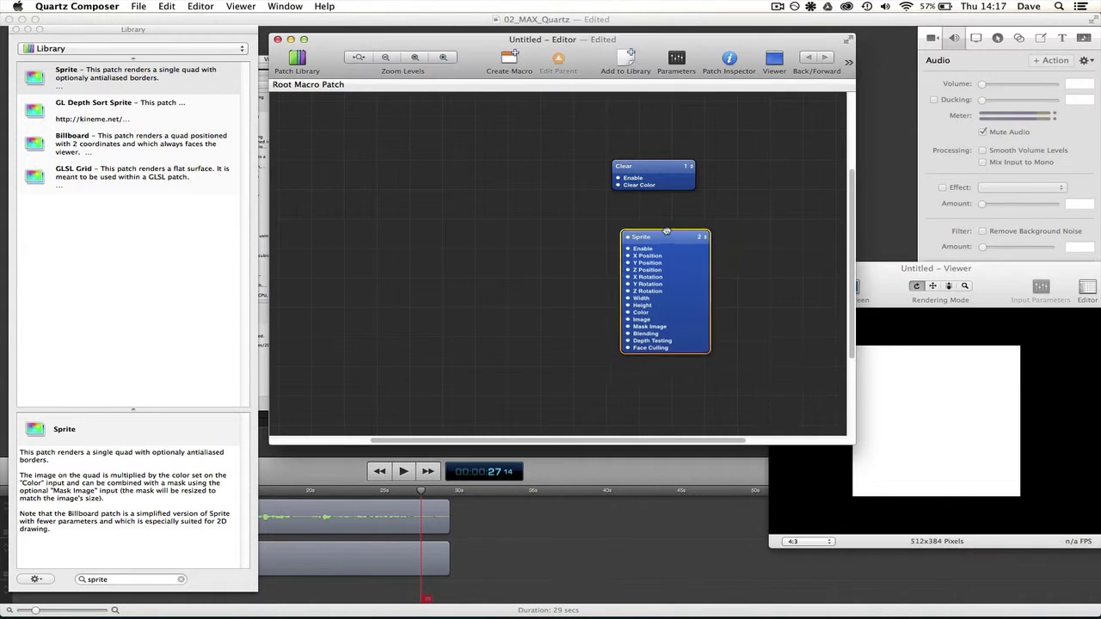
# Set the Sprite's Width to 1 in its Parameters, leaving a white square.
pyautogui.click(676, 62)
pyautogui.moveTo(719, 44); pyautogui.dragTo(614, 34)
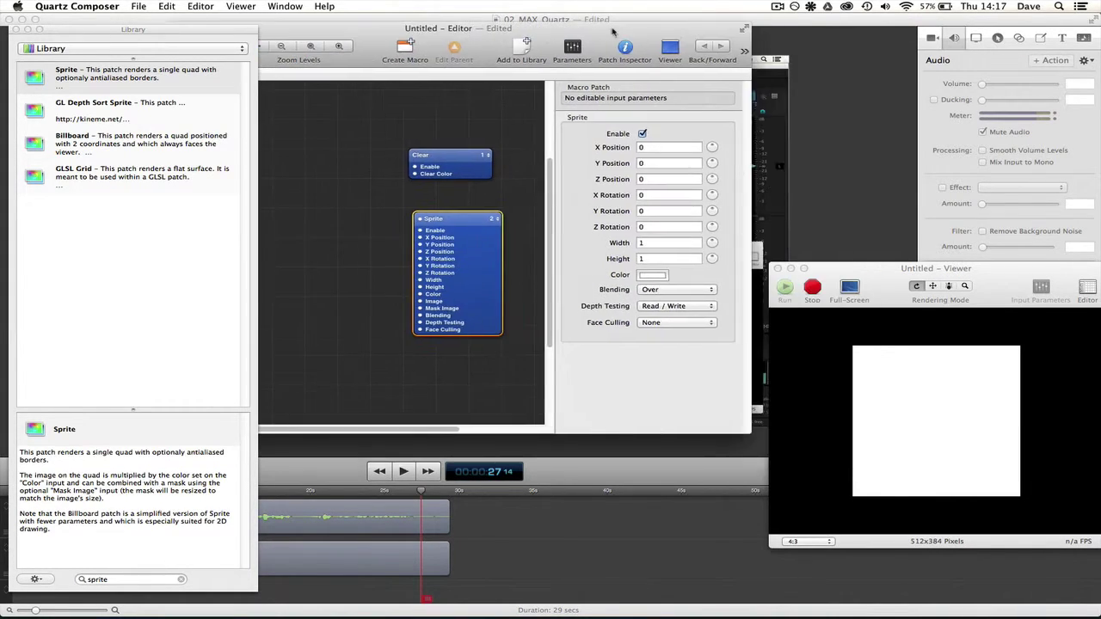
pyautogui.moveTo(714, 244); pyautogui.dragTo(707, 243)
pyautogui.doubleClick(671, 244)
pyautogui.write('1')
pyautogui.press('Tab')
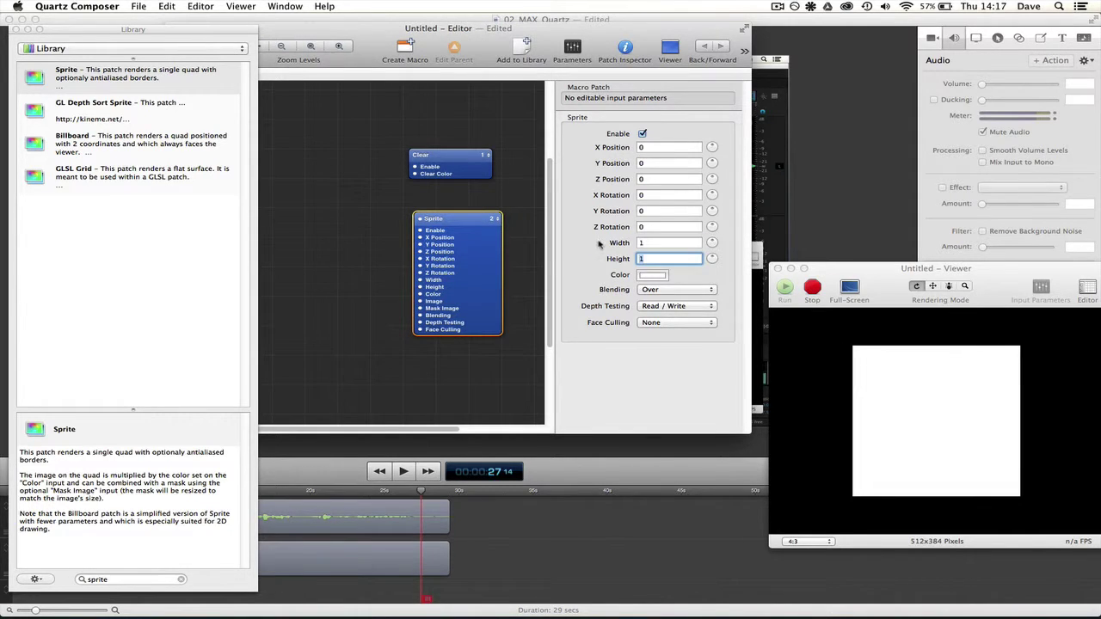
pyautogui.moveTo(371, 40); pyautogui.dragTo(510, 41)
pyautogui.click(472, 215)
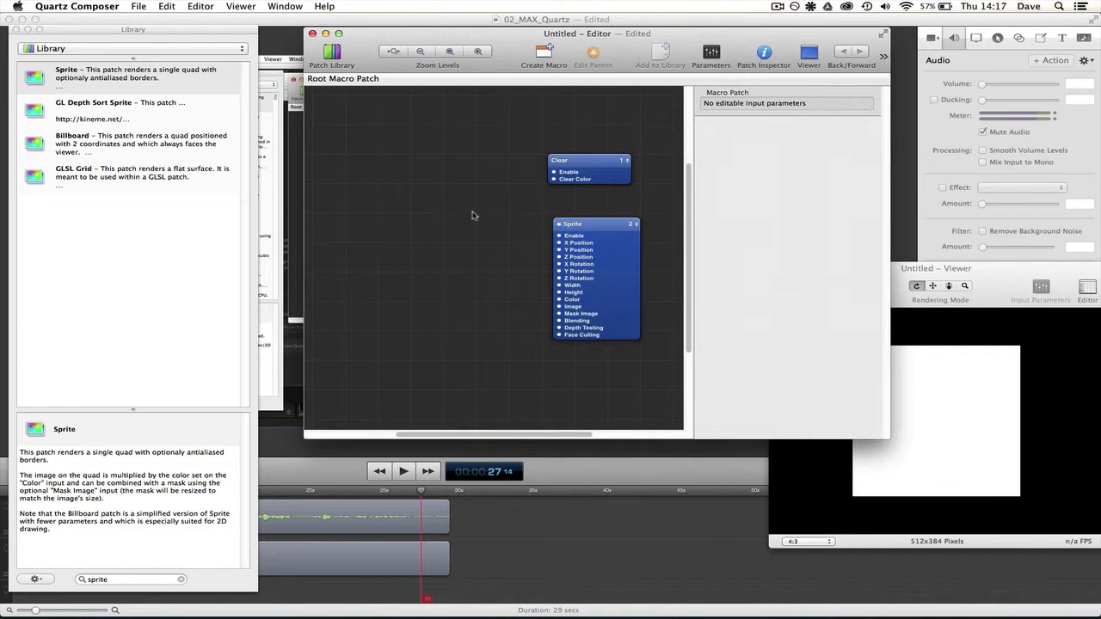
# Search the Library for 'audio' and place an Audio Input patch left of Clear.
pyautogui.click(181, 579)
pyautogui.write('audio')
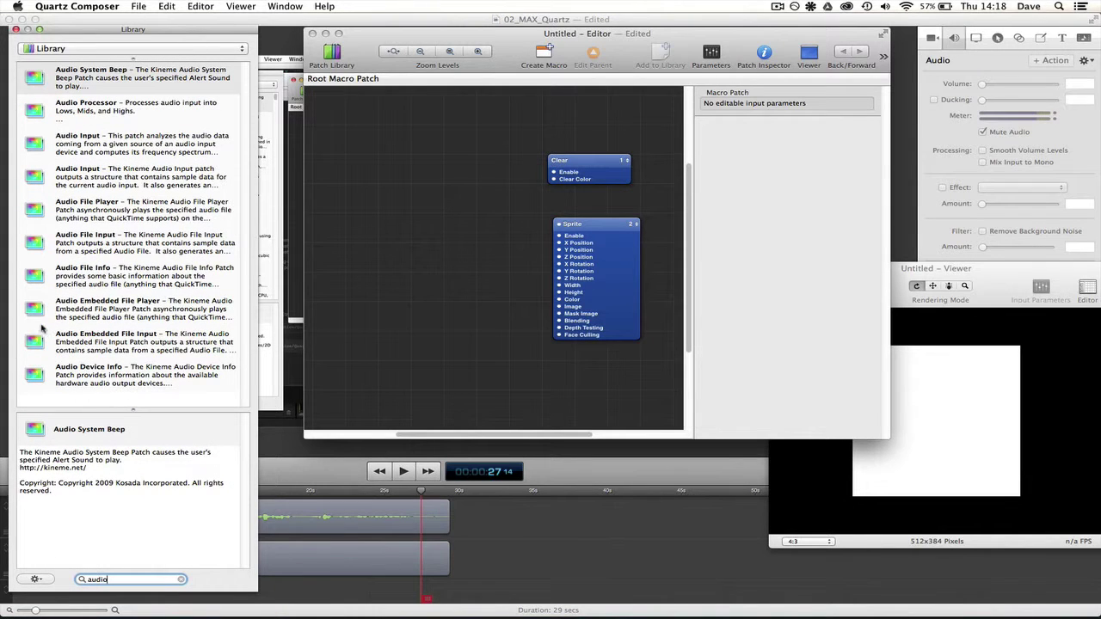
pyautogui.moveTo(47, 150); pyautogui.dragTo(429, 143)
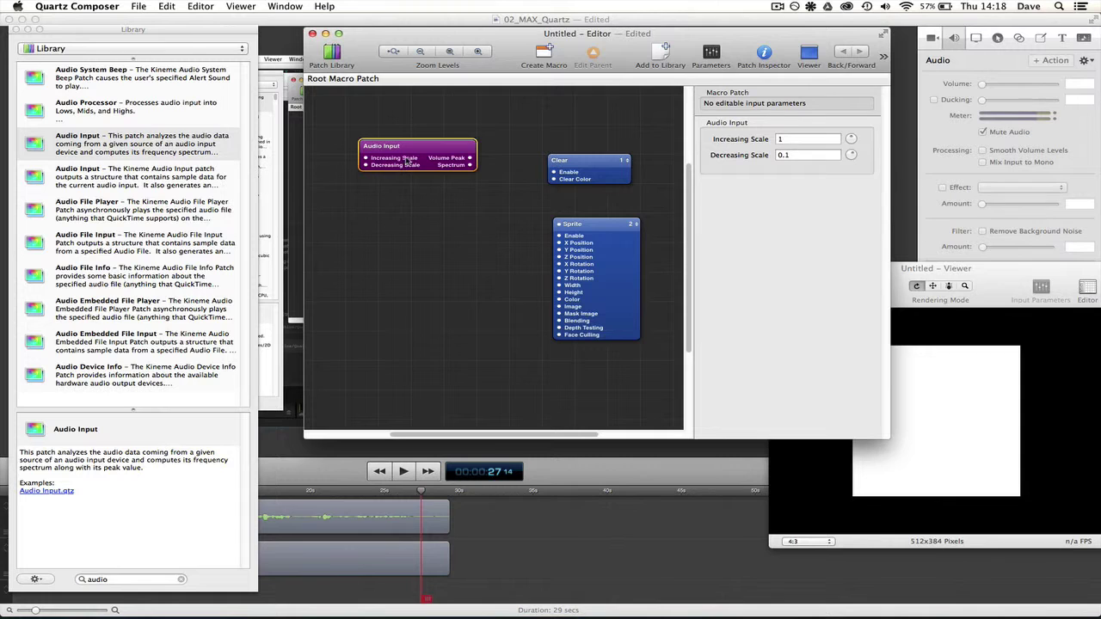
pyautogui.moveTo(414, 153); pyautogui.dragTo(400, 167)
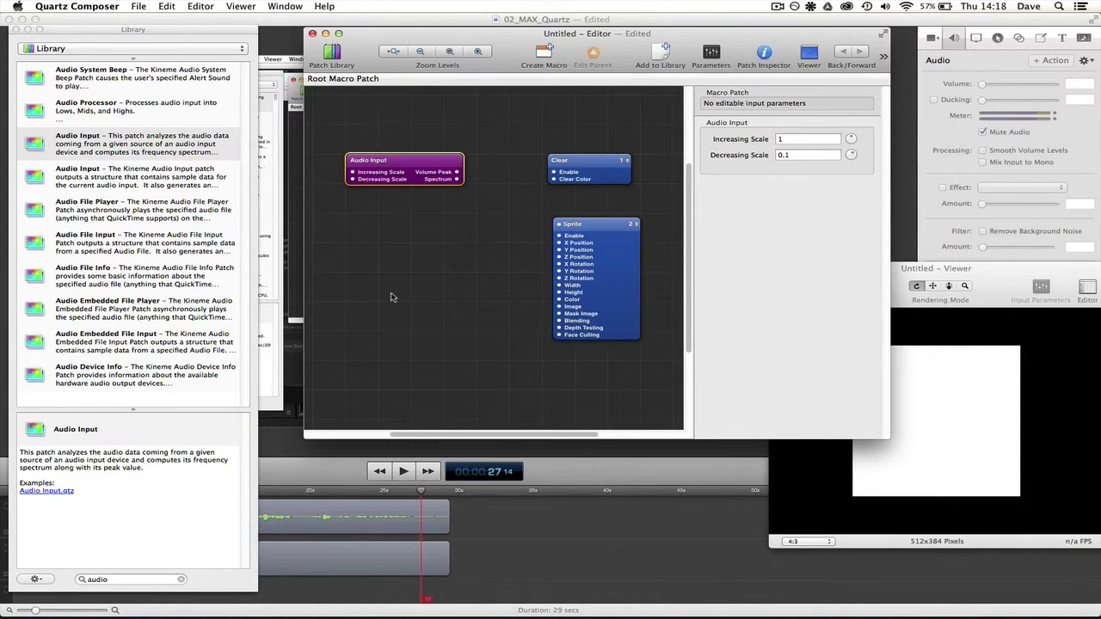
pyautogui.moveTo(421, 164)
pyautogui.mouseDown()
pyautogui.moveTo(437, 170)
pyautogui.moveTo(421, 170)
pyautogui.mouseUp()
pyautogui.doubleClick(436, 168)
pyautogui.press('Return')
pyautogui.click(456, 258)
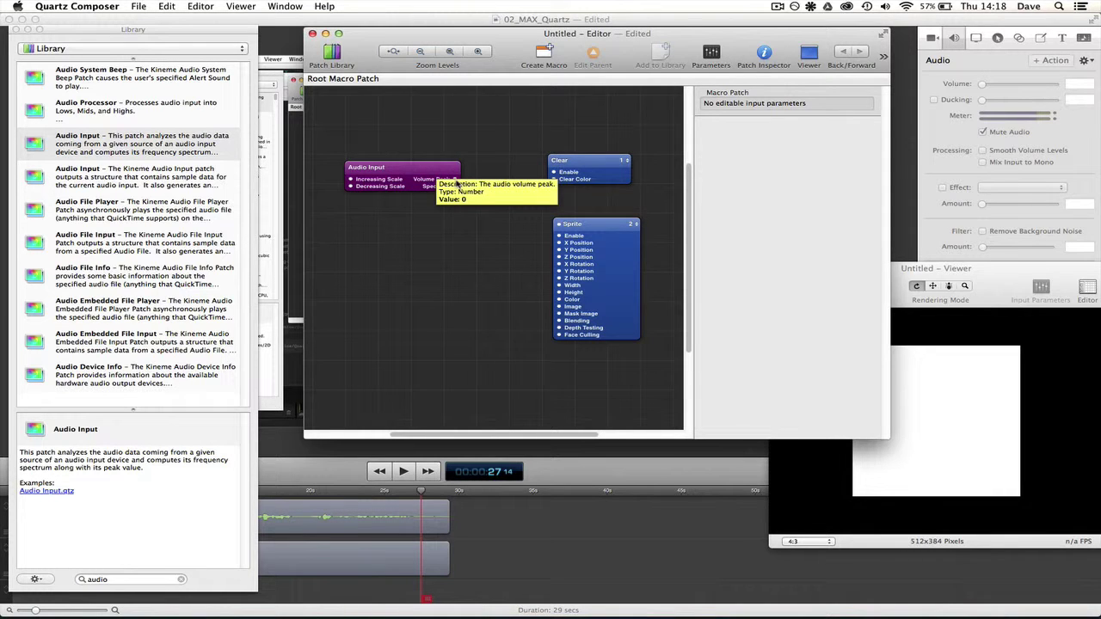
# Connect Audio Input's Volume Peak to both the Sprite's Width and Height.
pyautogui.moveTo(454, 187)
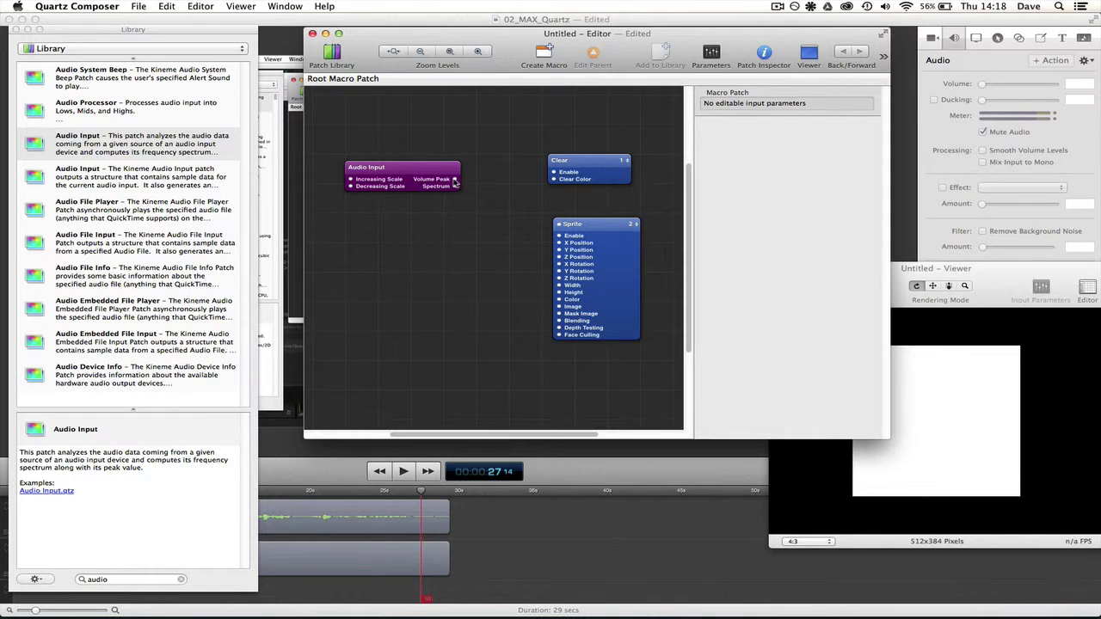
pyautogui.moveTo(454, 180); pyautogui.dragTo(557, 285)
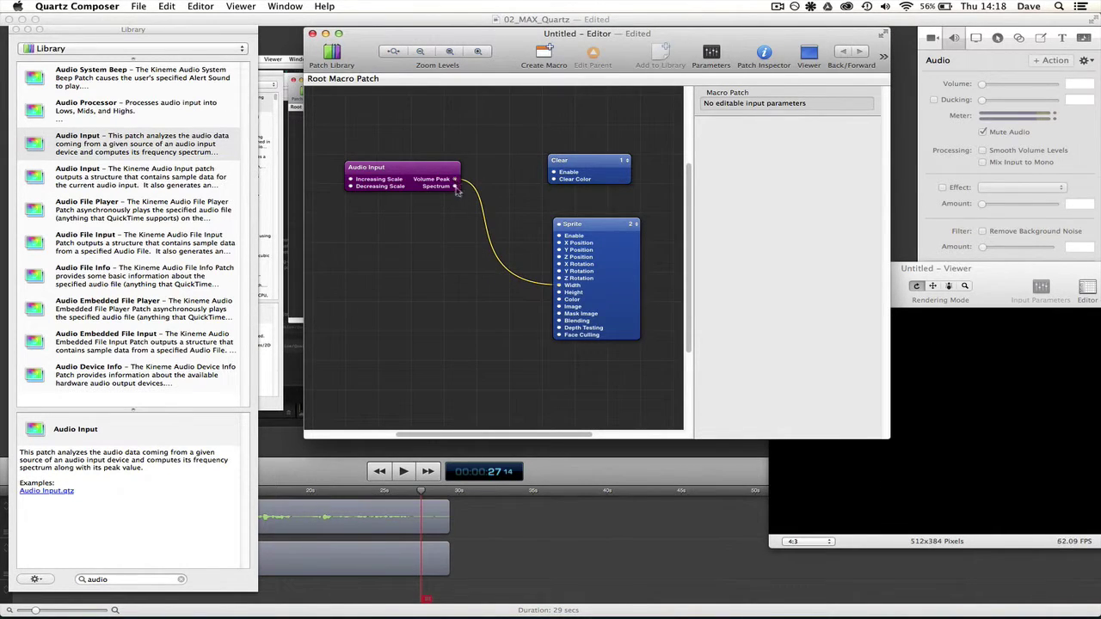
pyautogui.moveTo(455, 179); pyautogui.dragTo(557, 292)
pyautogui.moveTo(446, 180); pyautogui.dragTo(446, 208)
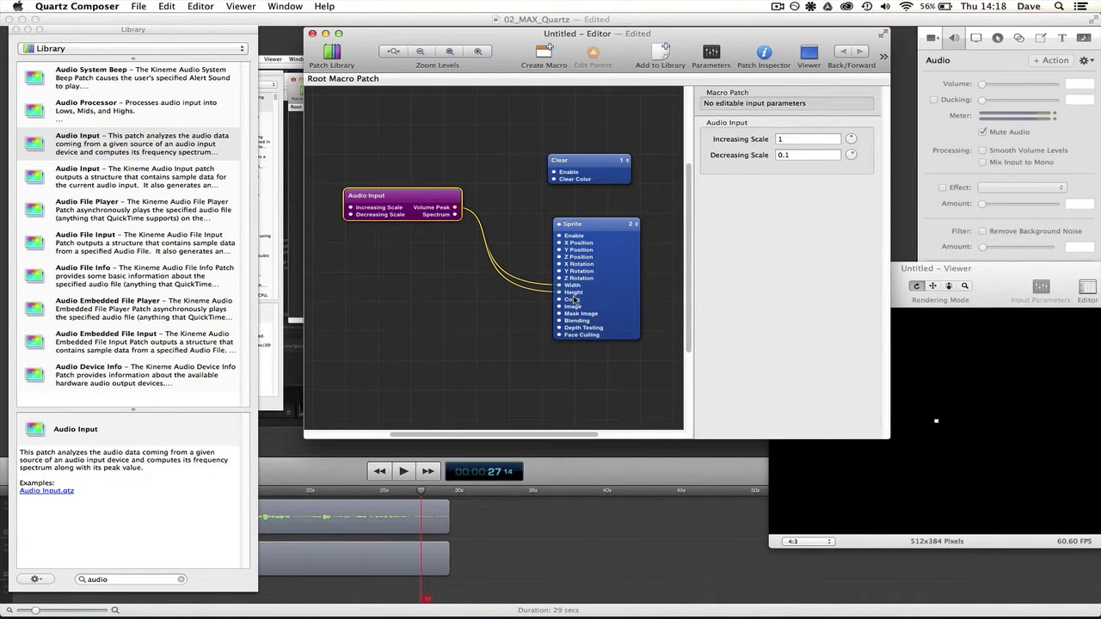
pyautogui.moveTo(574, 300)
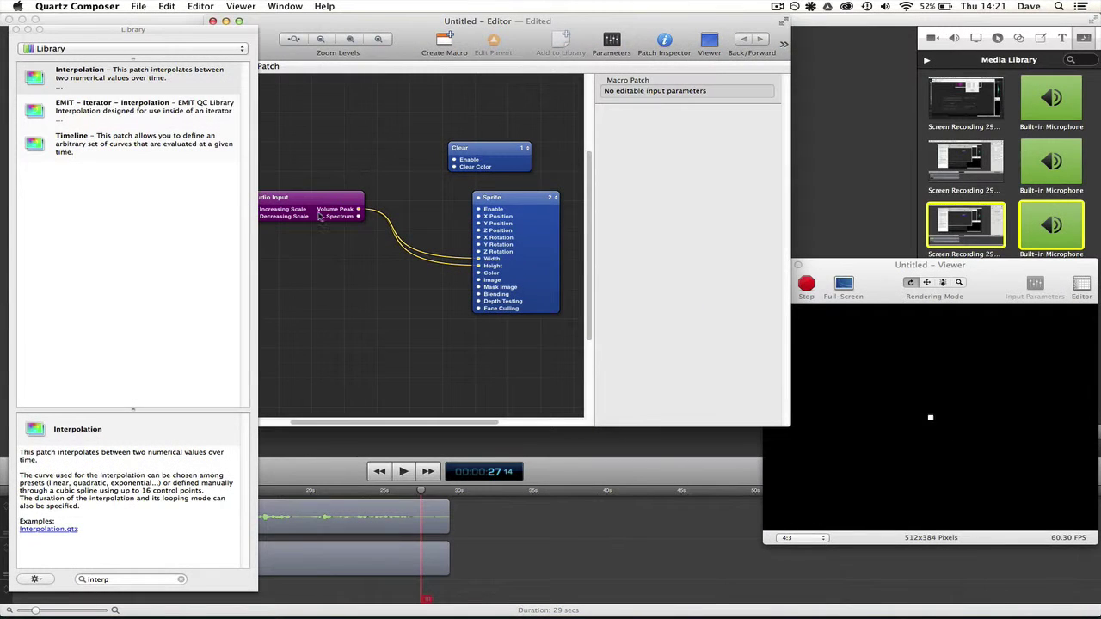
# Add an Interpolation patch and connect its Result to the Sprite's Width and Height.
pyautogui.moveTo(317, 213); pyautogui.dragTo(329, 220)
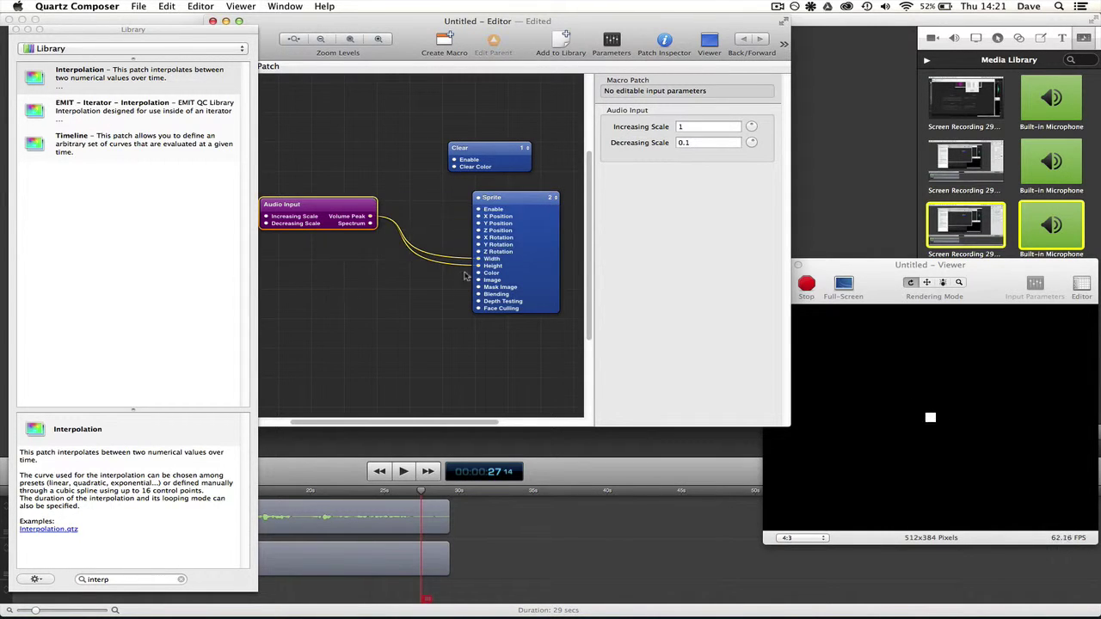
pyautogui.press('Left')
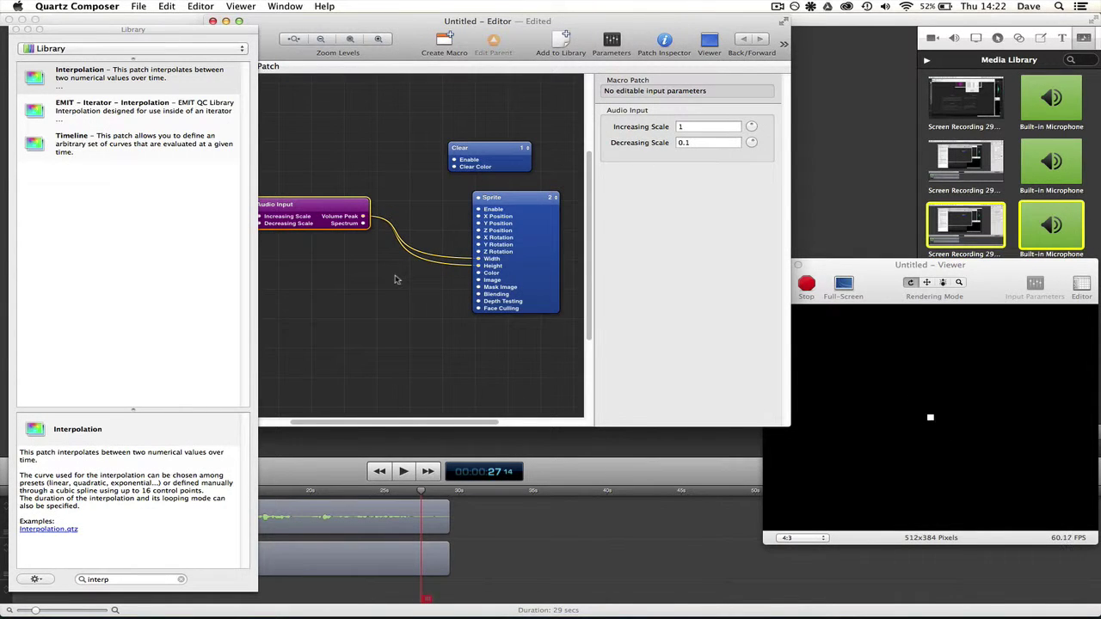
pyautogui.click(80, 580)
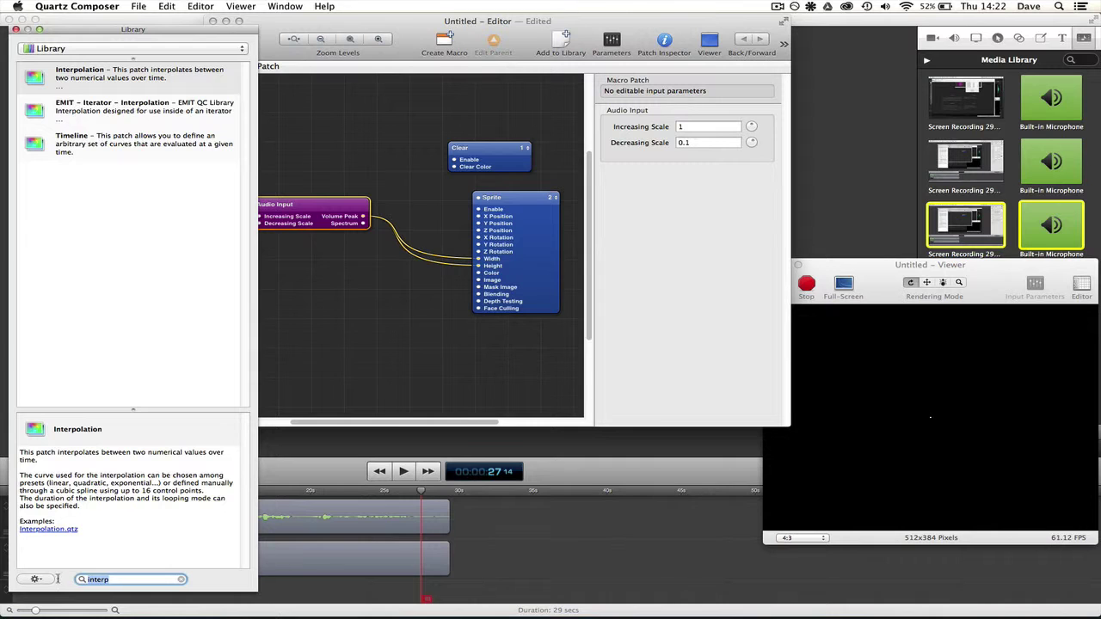
pyautogui.press('BackSpace')
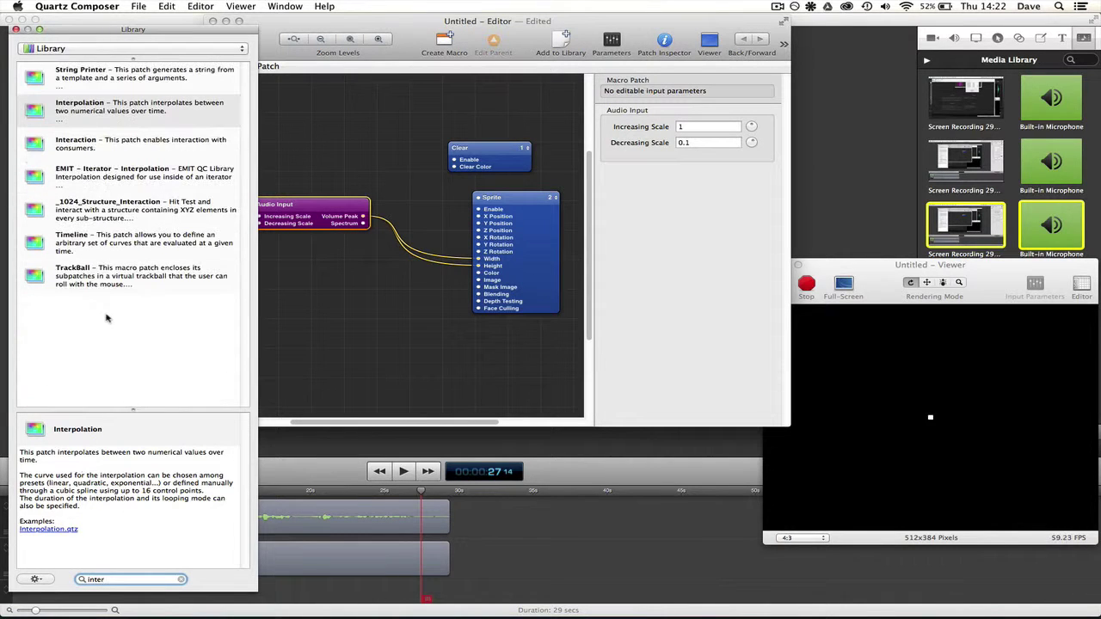
pyautogui.moveTo(79, 108); pyautogui.dragTo(376, 295)
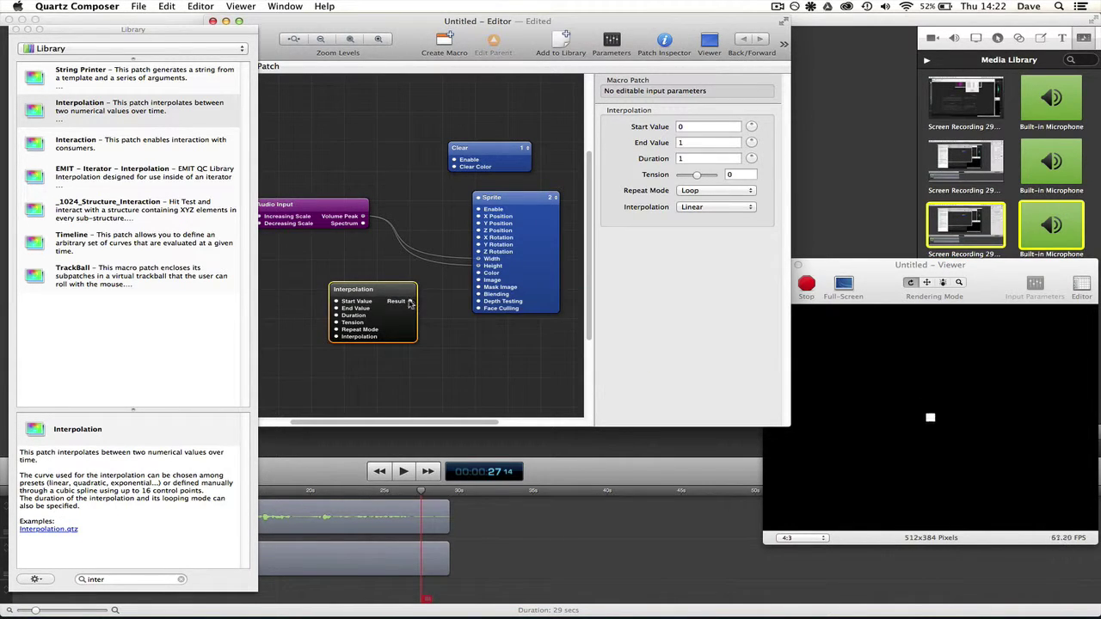
pyautogui.moveTo(411, 301); pyautogui.dragTo(479, 258)
pyautogui.moveTo(411, 301); pyautogui.dragTo(479, 266)
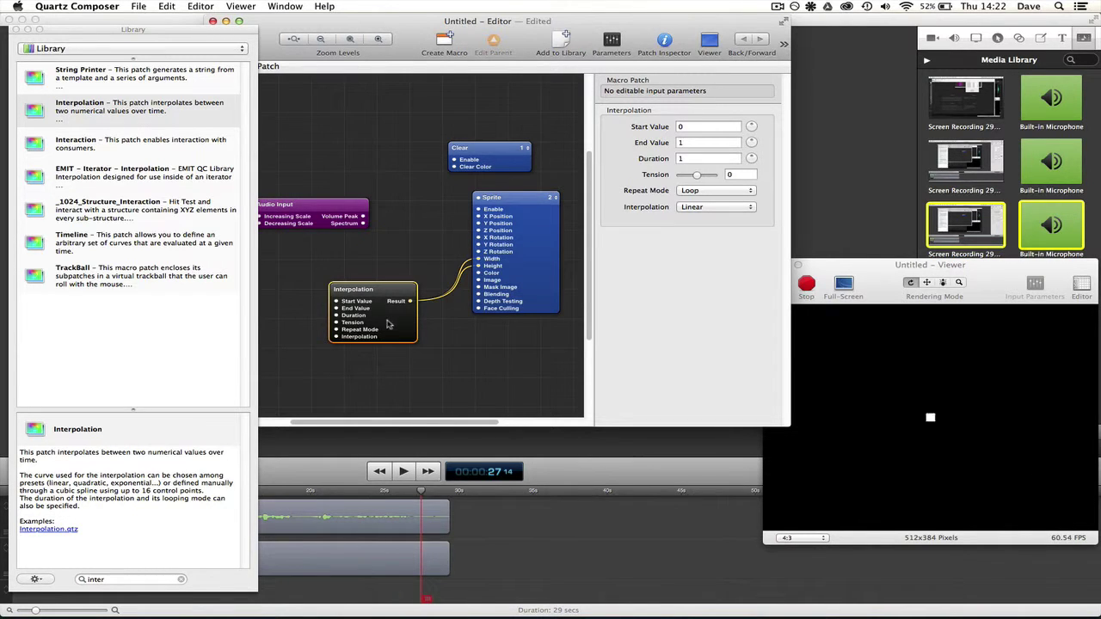
# Set the Interpolation patch's Duration to 10 in the Patch Inspector.
pyautogui.click(702, 127)
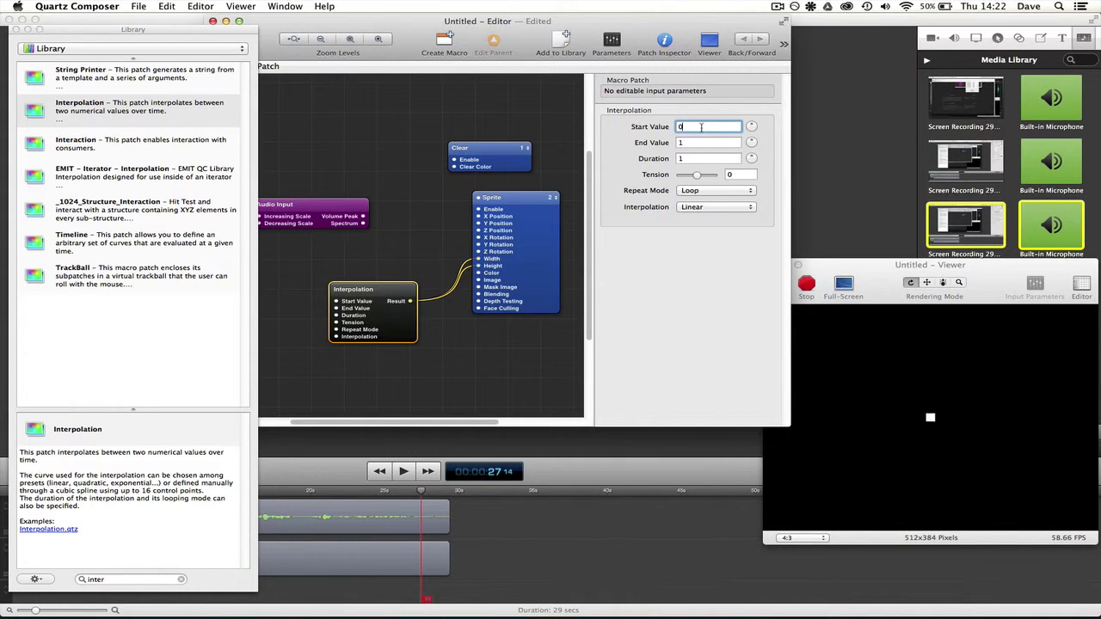
pyautogui.click(693, 158)
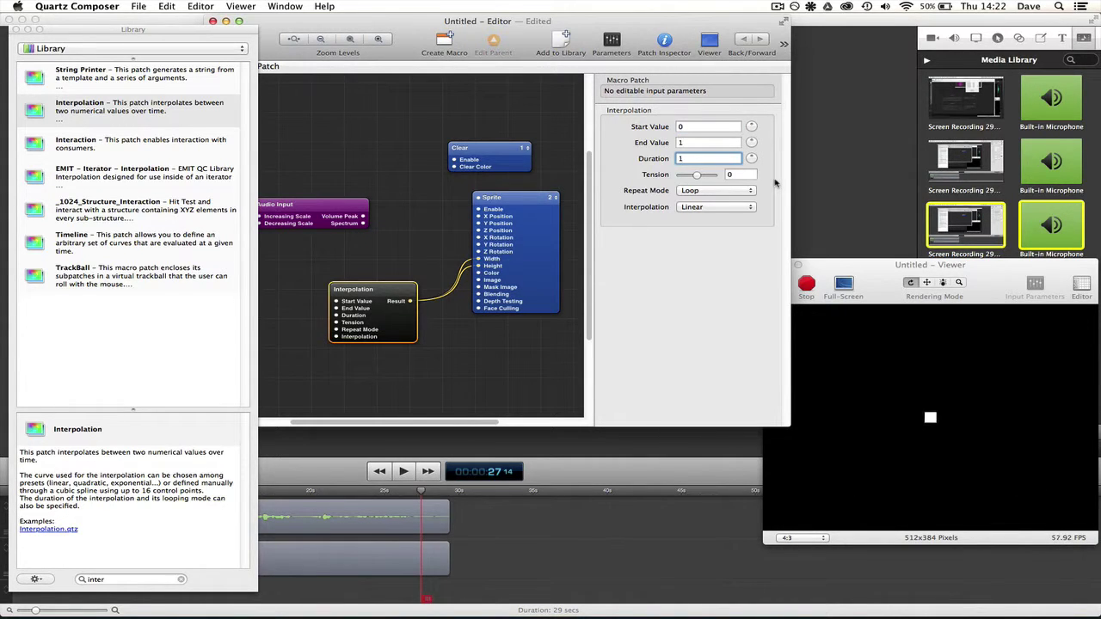
pyautogui.press('Tab')
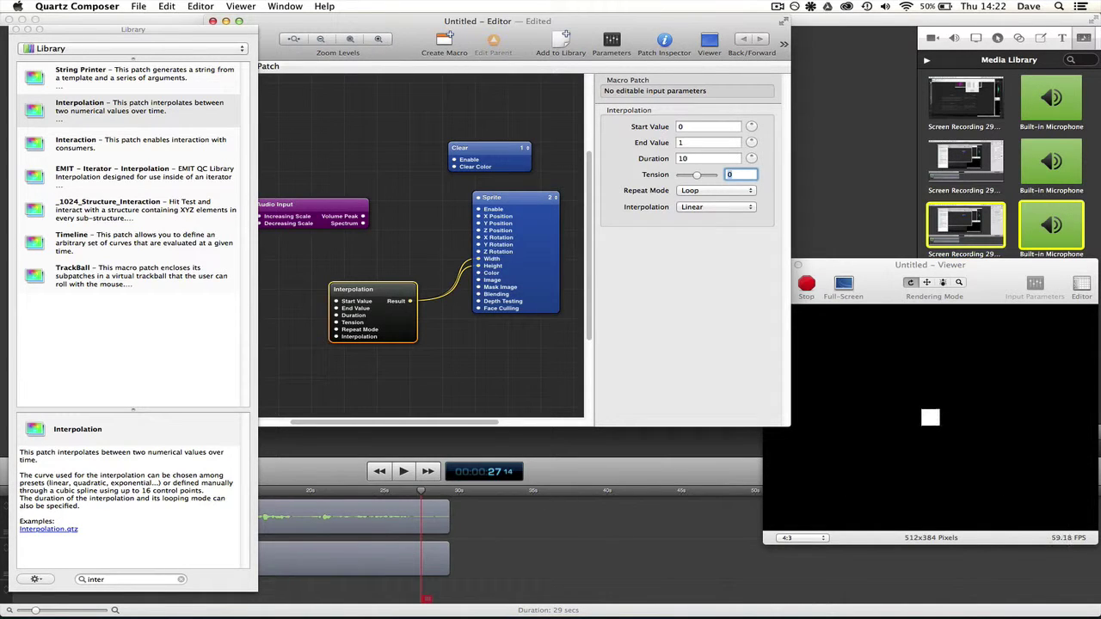
# Rearrange the Interpolation and Audio Input patches on the canvas.
pyautogui.moveTo(386, 288); pyautogui.dragTo(404, 274)
pyautogui.moveTo(355, 211); pyautogui.dragTo(343, 203)
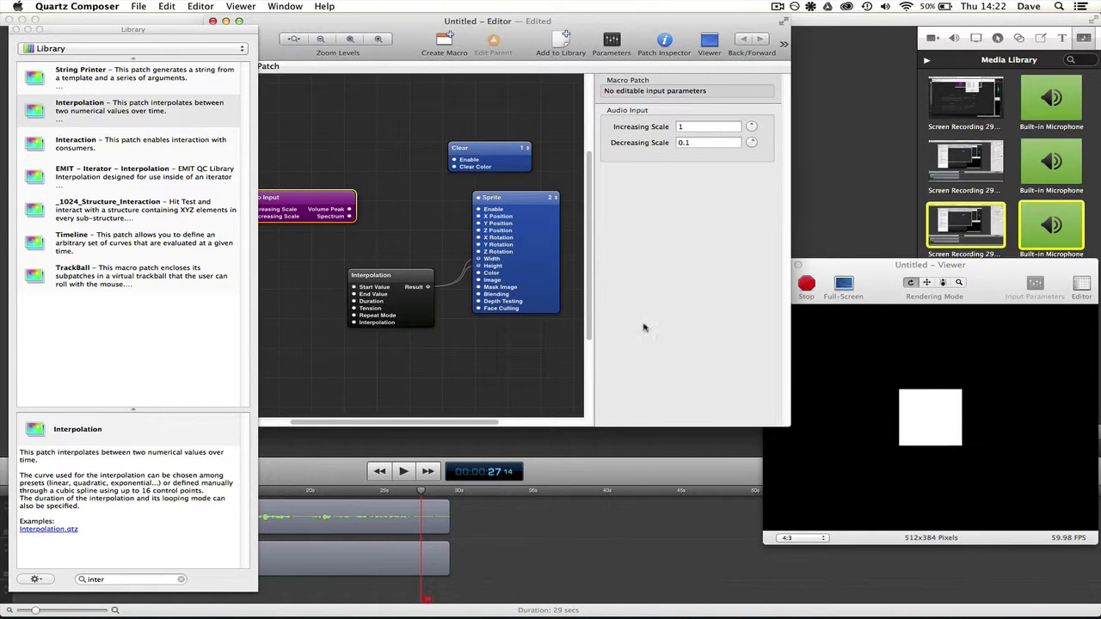
pyautogui.moveTo(411, 273); pyautogui.dragTo(414, 270)
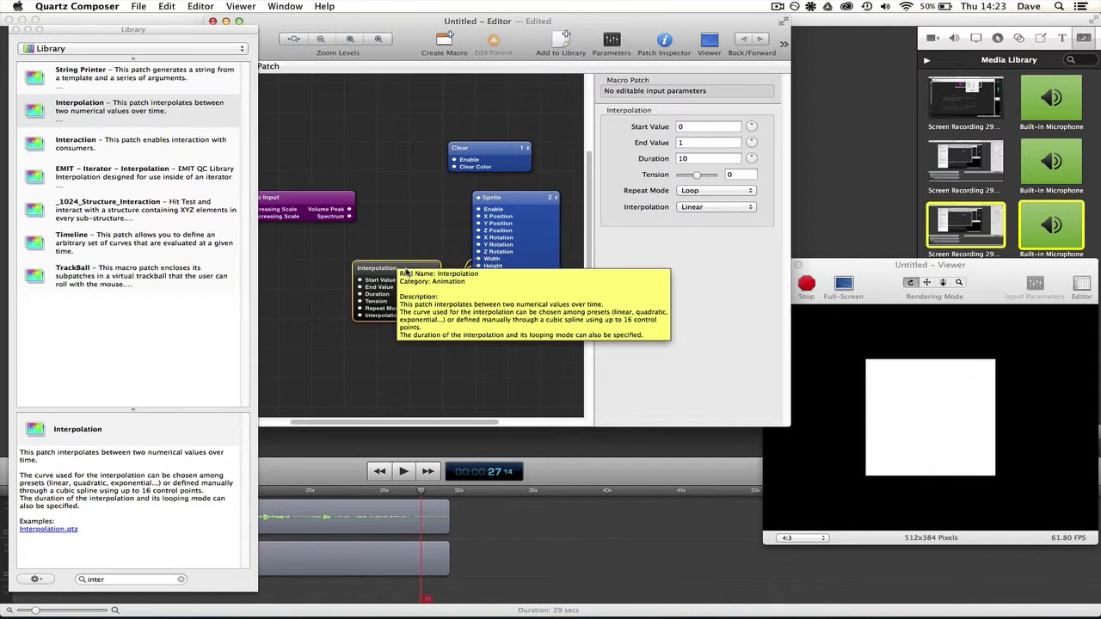
# Switch the Interpolation patch's Timebase to External.
pyautogui.rightClick(407, 274)
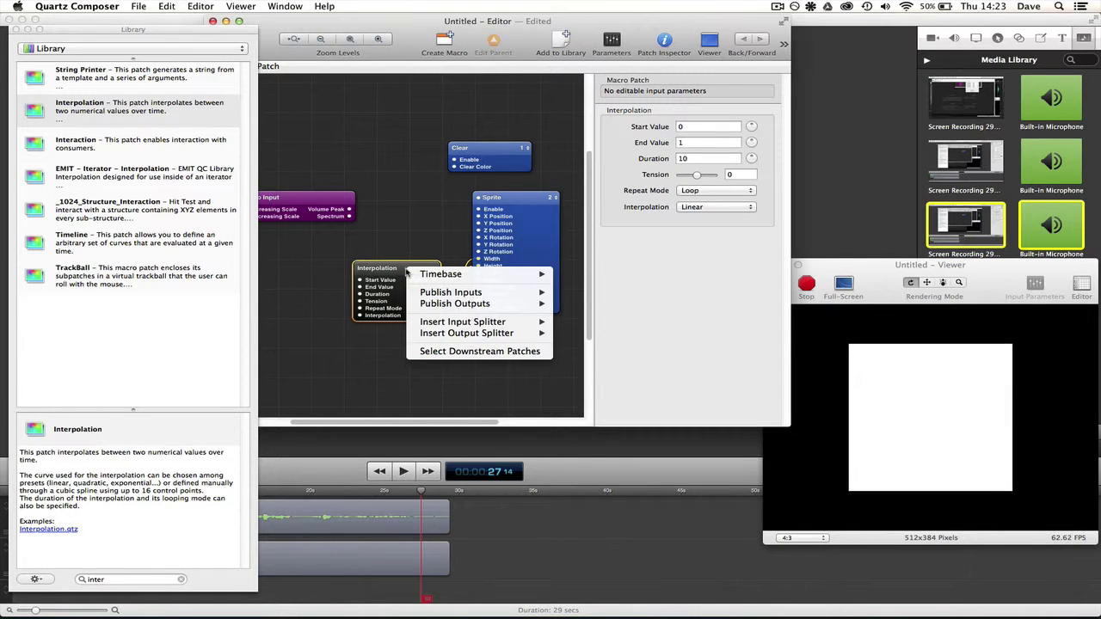
pyautogui.moveTo(433, 276)
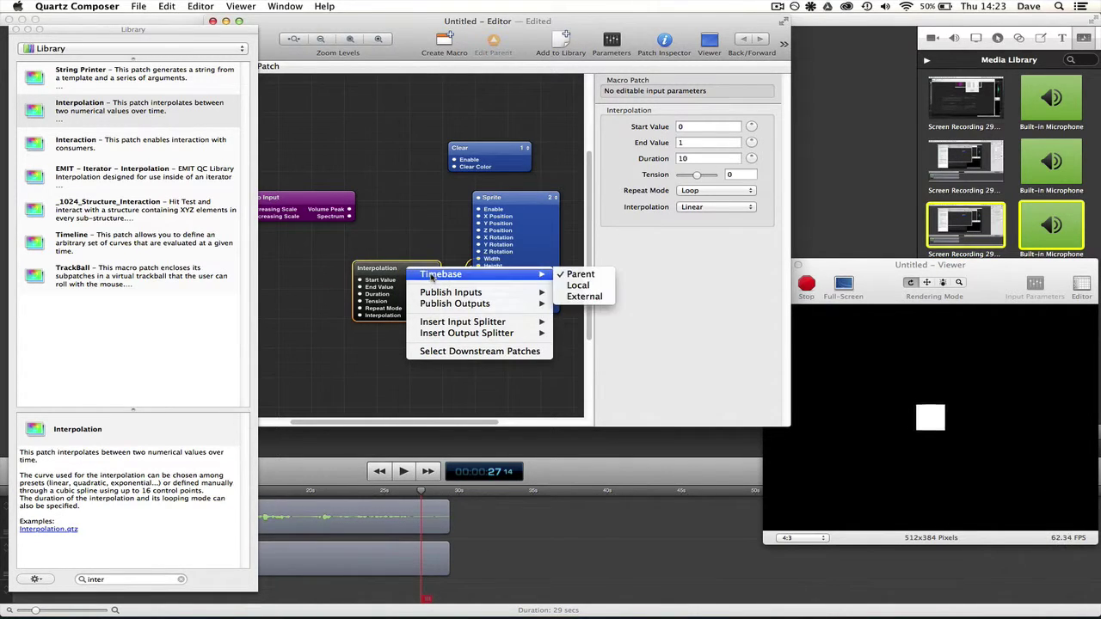
pyautogui.click(588, 297)
pyautogui.moveTo(410, 268); pyautogui.dragTo(414, 262)
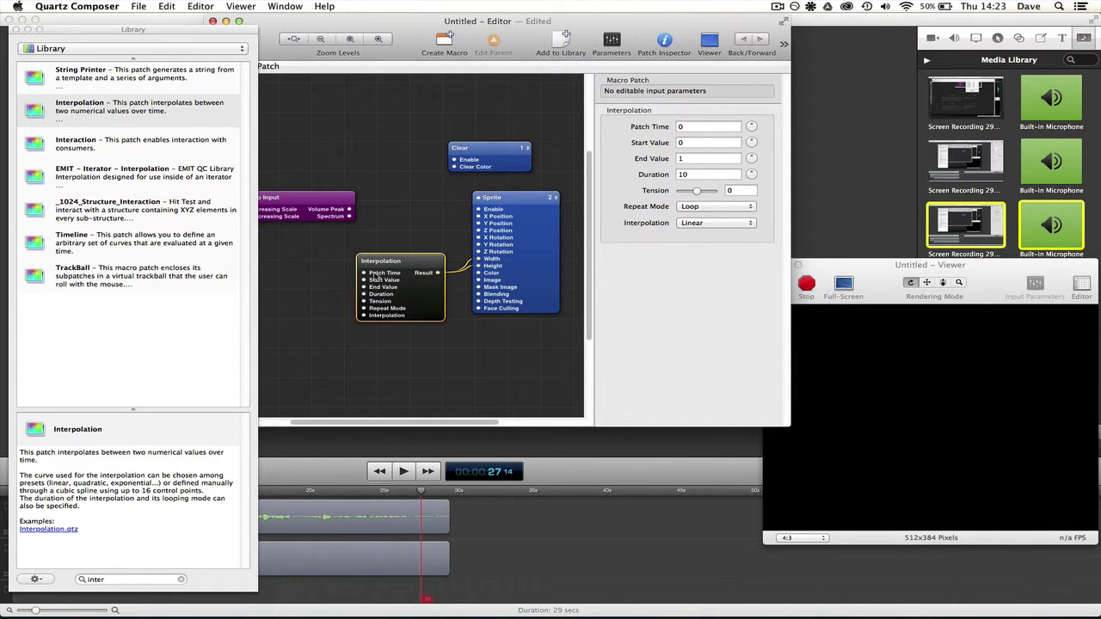
# Wire Audio Input's Volume Peak into Interpolation's Patch Time and tidy both patches.
pyautogui.moveTo(372, 277)
pyautogui.moveTo(363, 277); pyautogui.dragTo(349, 209)
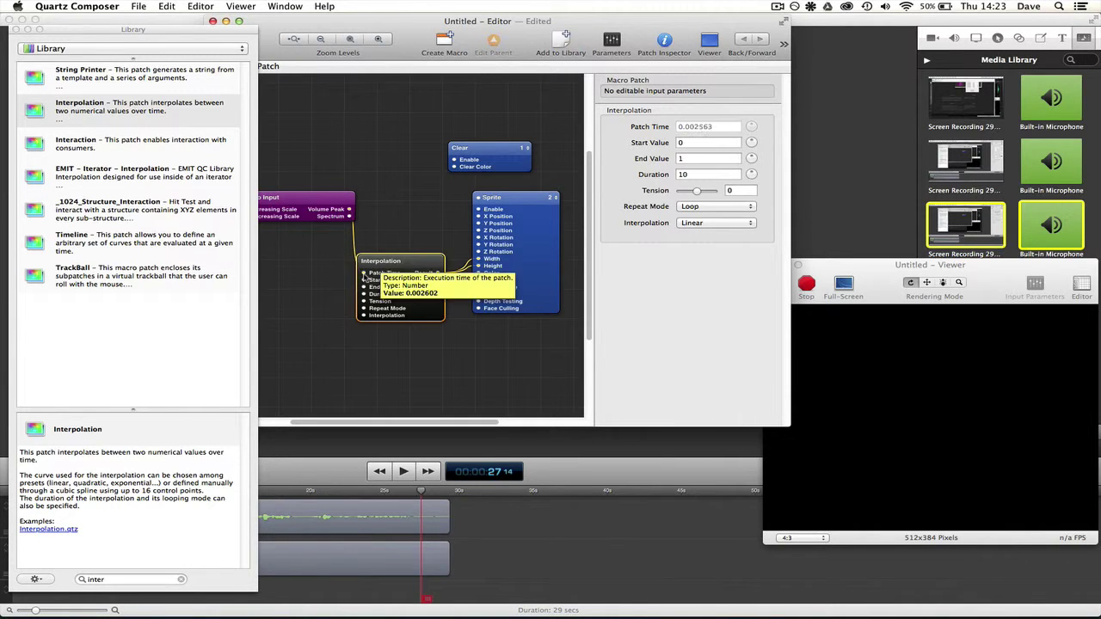
pyautogui.moveTo(411, 267); pyautogui.dragTo(419, 253)
pyautogui.moveTo(345, 209); pyautogui.dragTo(333, 222)
pyautogui.moveTo(386, 249); pyautogui.dragTo(376, 243)
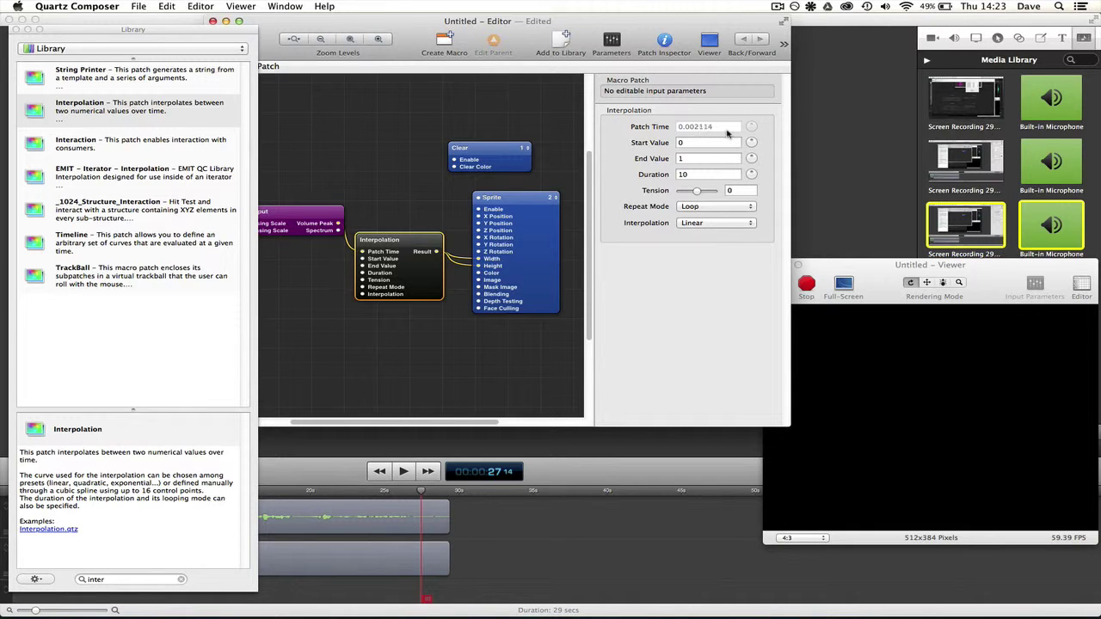
# Shift the Audio Input and Interpolation patches right to reveal their port labels.
pyautogui.click(321, 217)
pyautogui.moveTo(306, 214); pyautogui.dragTo(338, 205)
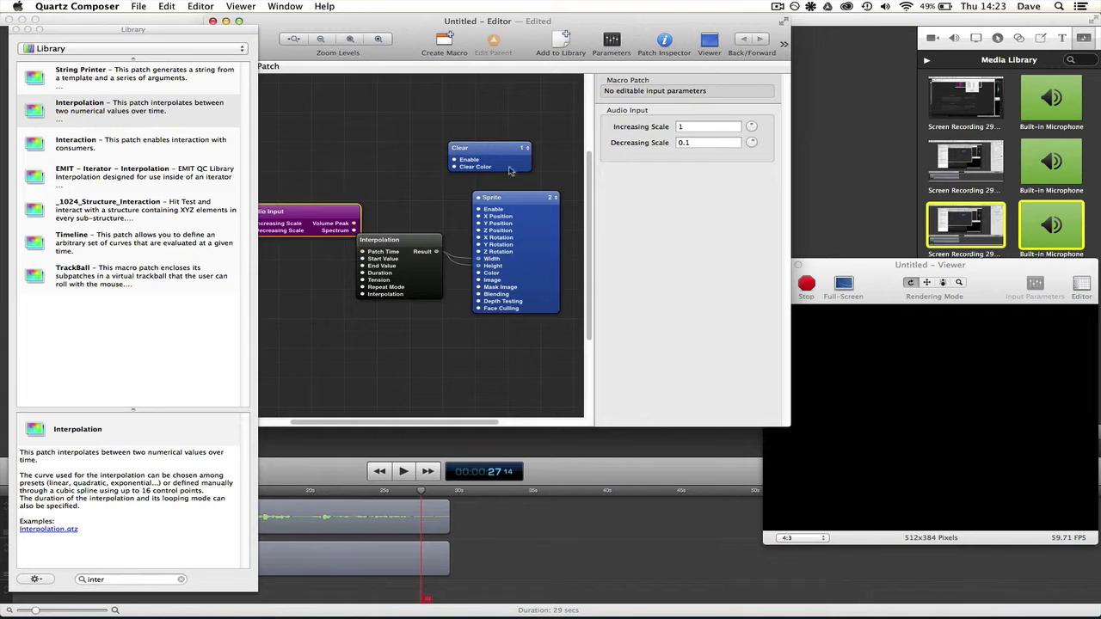
pyautogui.moveTo(409, 252); pyautogui.dragTo(420, 251)
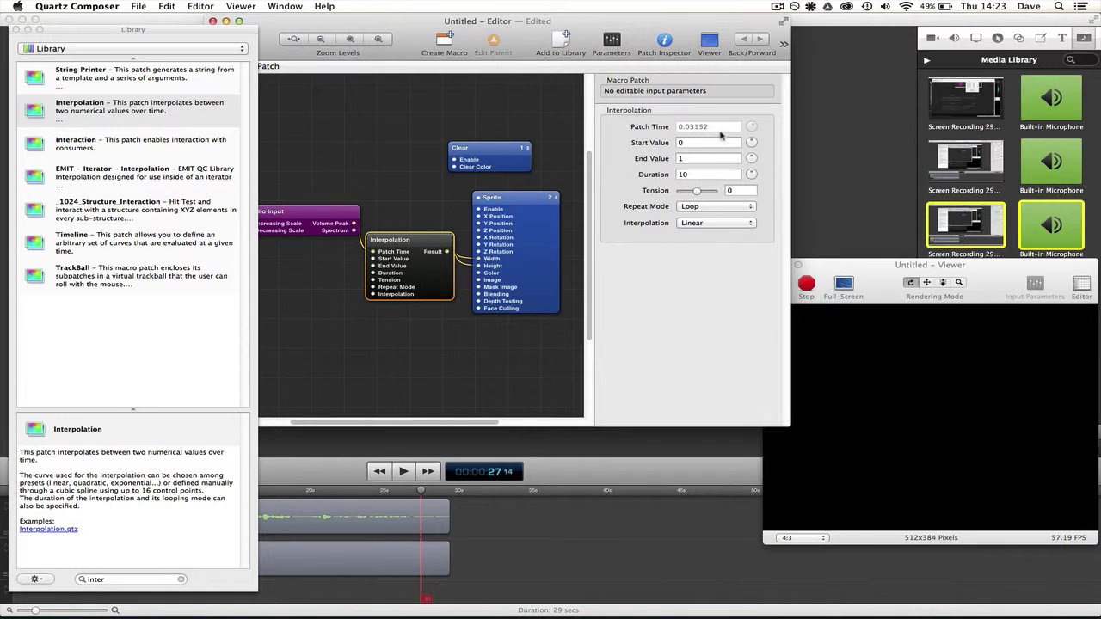
# Set Interpolation Duration to 0.4 and Tension to -0.547, then select Start Value.
pyautogui.click(706, 175)
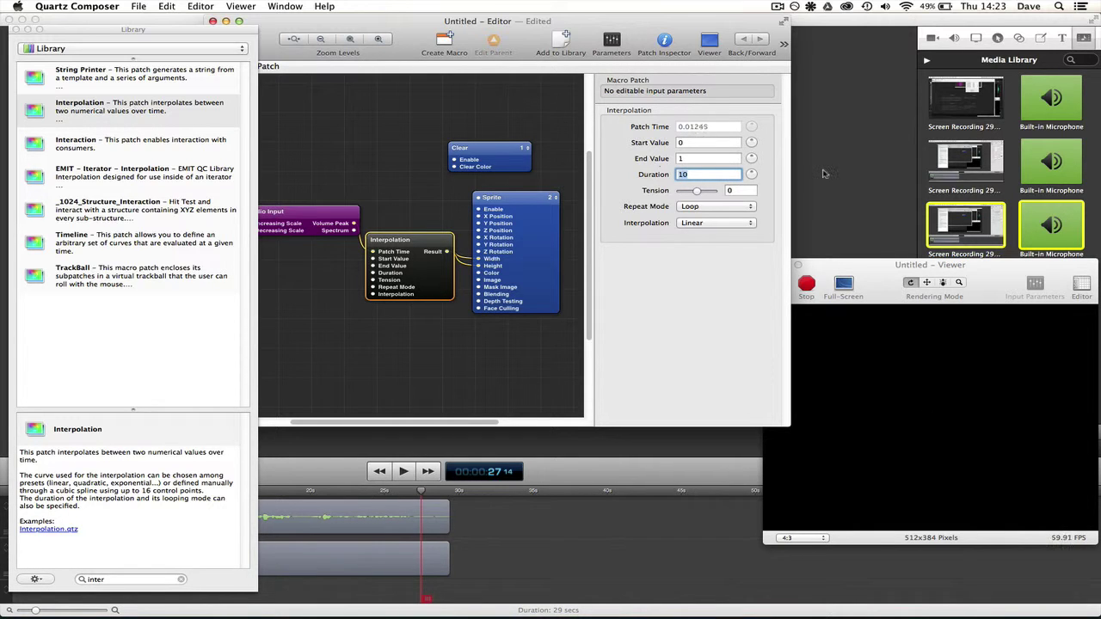
pyautogui.write('0.4')
pyautogui.press('Tab')
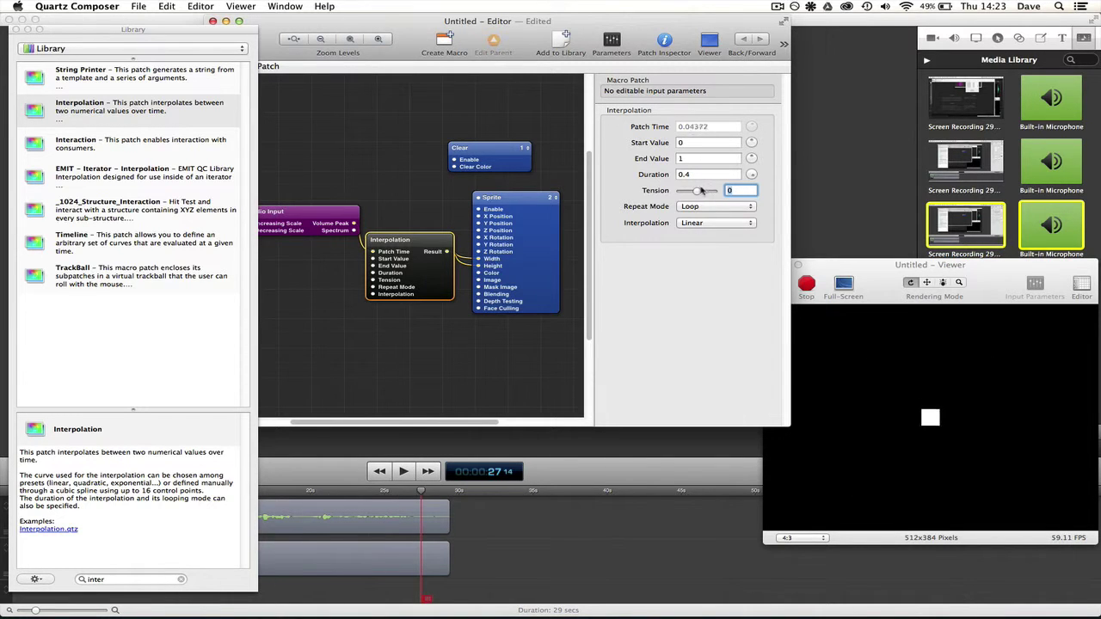
pyautogui.moveTo(697, 191)
pyautogui.mouseDown()
pyautogui.moveTo(686, 193)
pyautogui.moveTo(711, 193)
pyautogui.mouseUp()
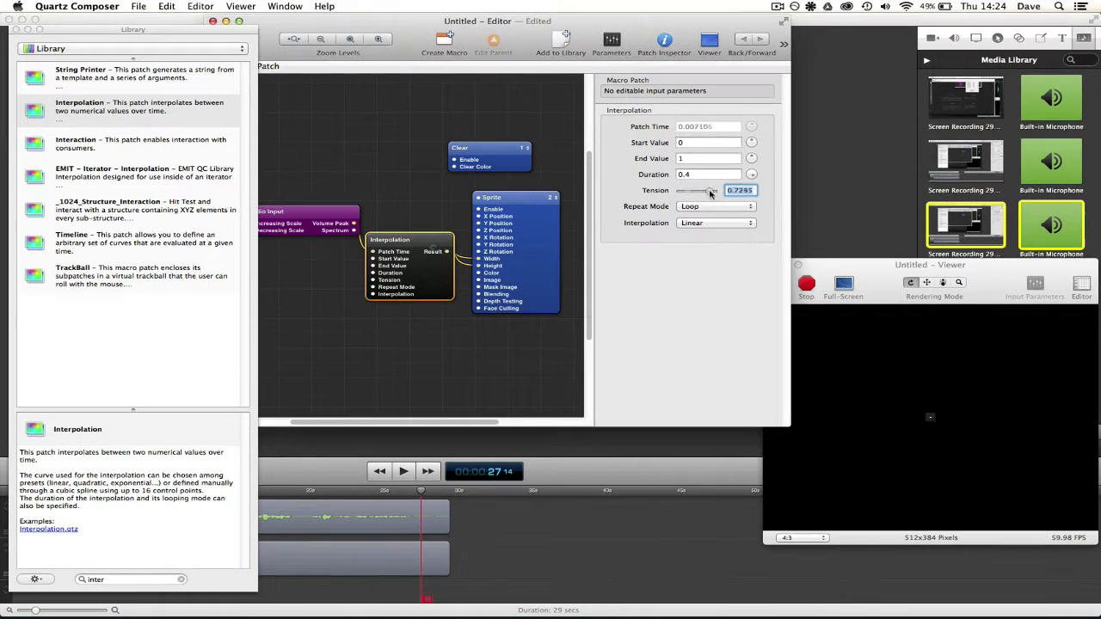
pyautogui.moveTo(710, 193); pyautogui.dragTo(688, 193)
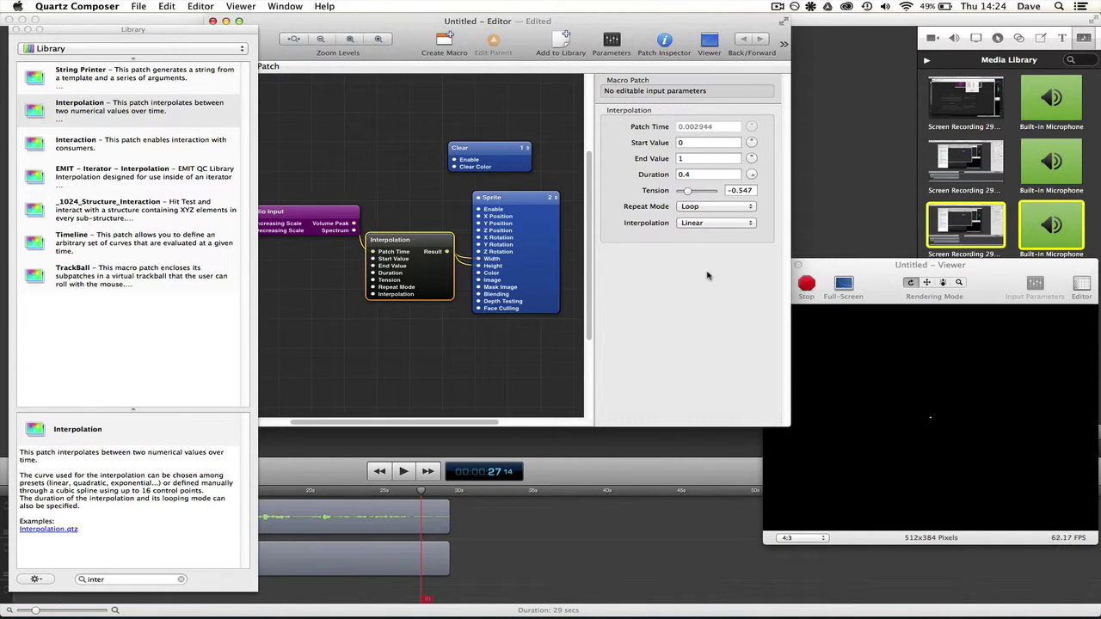
pyautogui.click(692, 143)
# Commit the Interpolation Start Value of 0.1.
pyautogui.press('Tab')
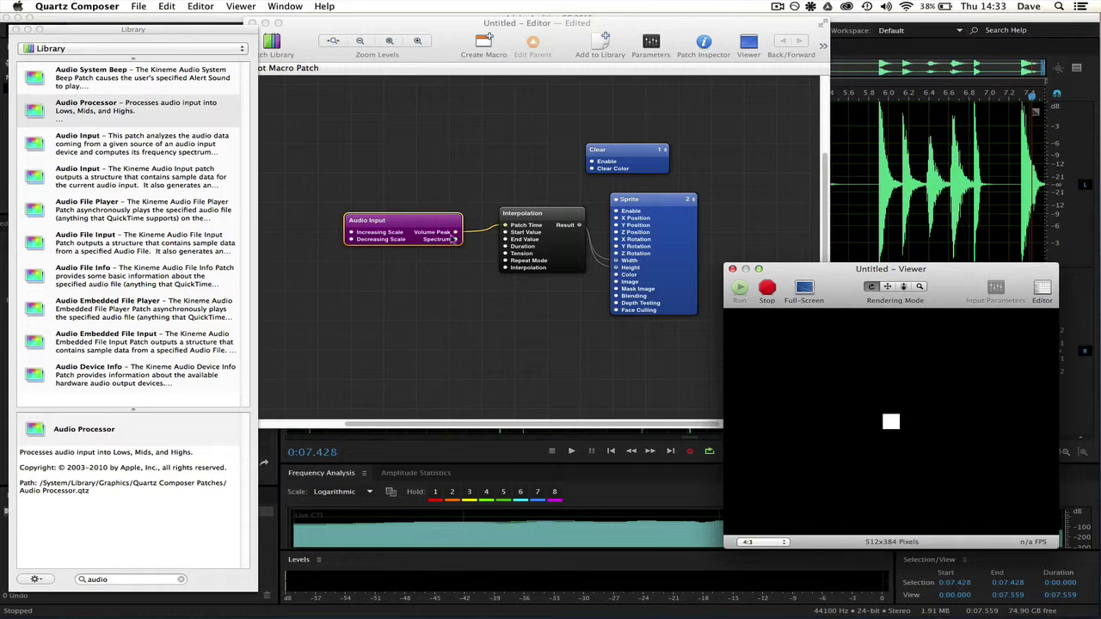
pyautogui.moveTo(454, 243)
# Add an Audio Processor patch from the Library's audio results to the canvas.
pyautogui.click(119, 579)
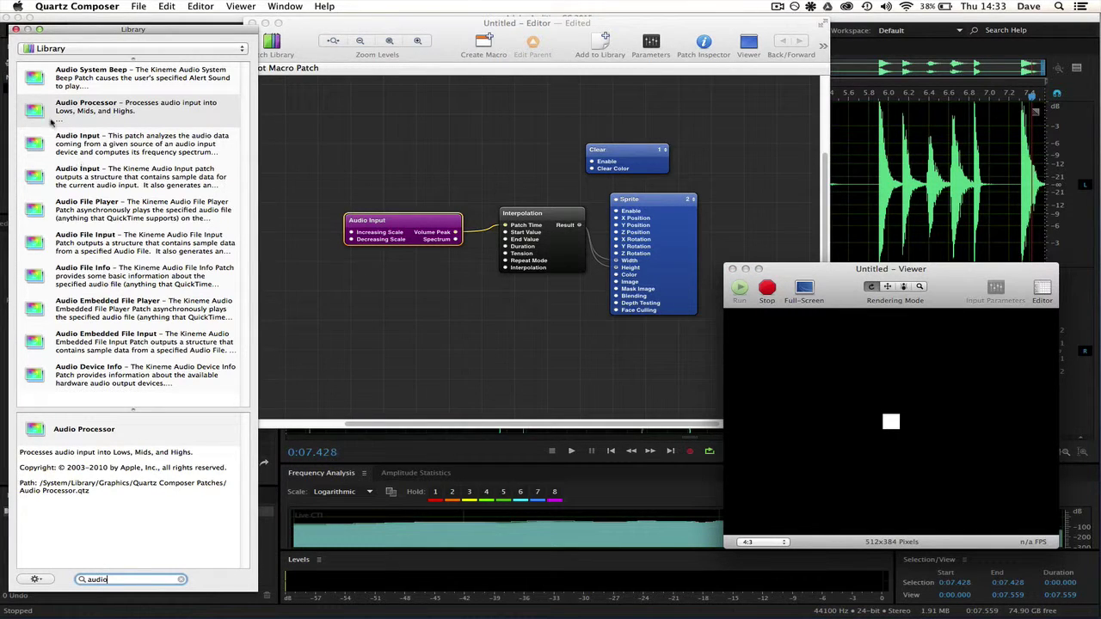
pyautogui.moveTo(50, 119); pyautogui.dragTo(443, 327)
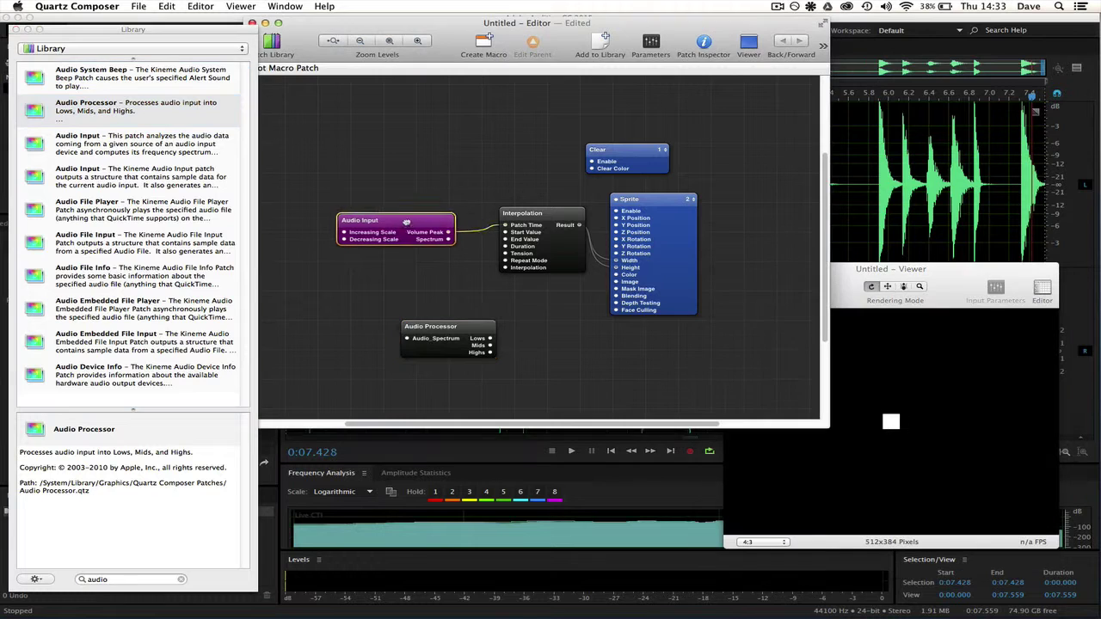
pyautogui.moveTo(417, 227); pyautogui.dragTo(404, 227)
pyautogui.click(474, 320)
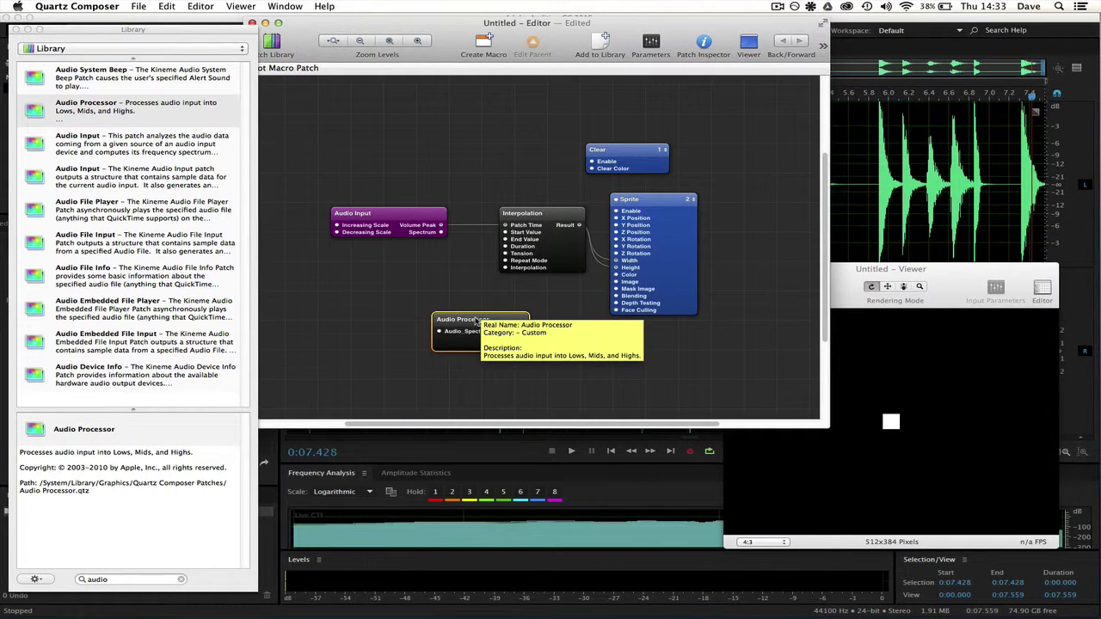
# Wire Audio Input's Spectrum into Audio_Spectrum and Audio Processor's Mids into the Sprite's Height.
pyautogui.moveTo(441, 233); pyautogui.dragTo(484, 314)
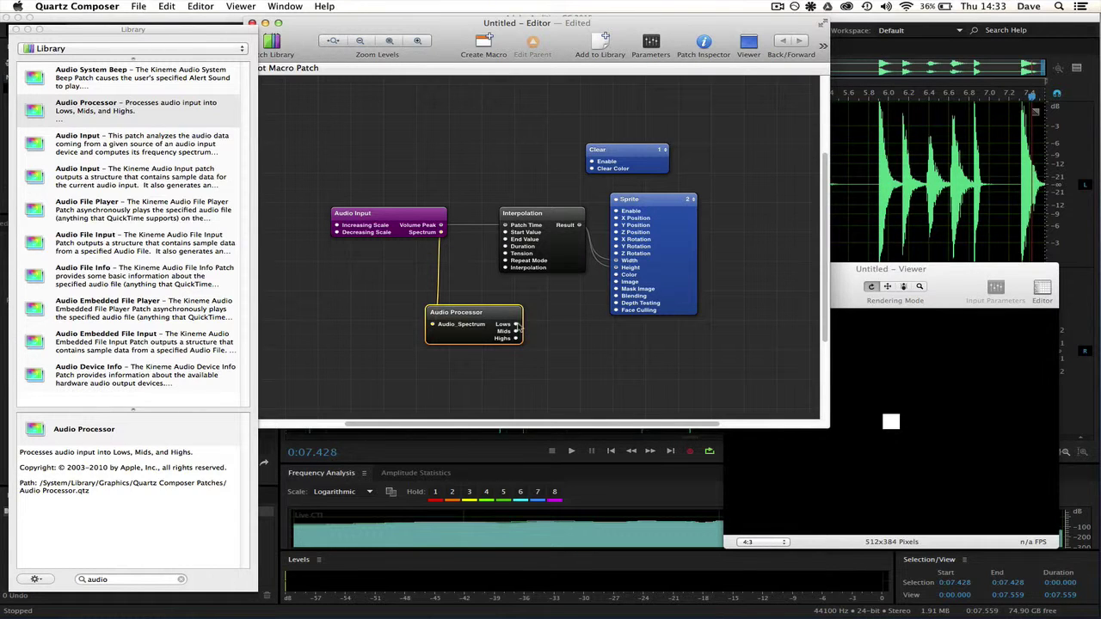
pyautogui.moveTo(517, 329)
pyautogui.moveTo(517, 332); pyautogui.dragTo(616, 269)
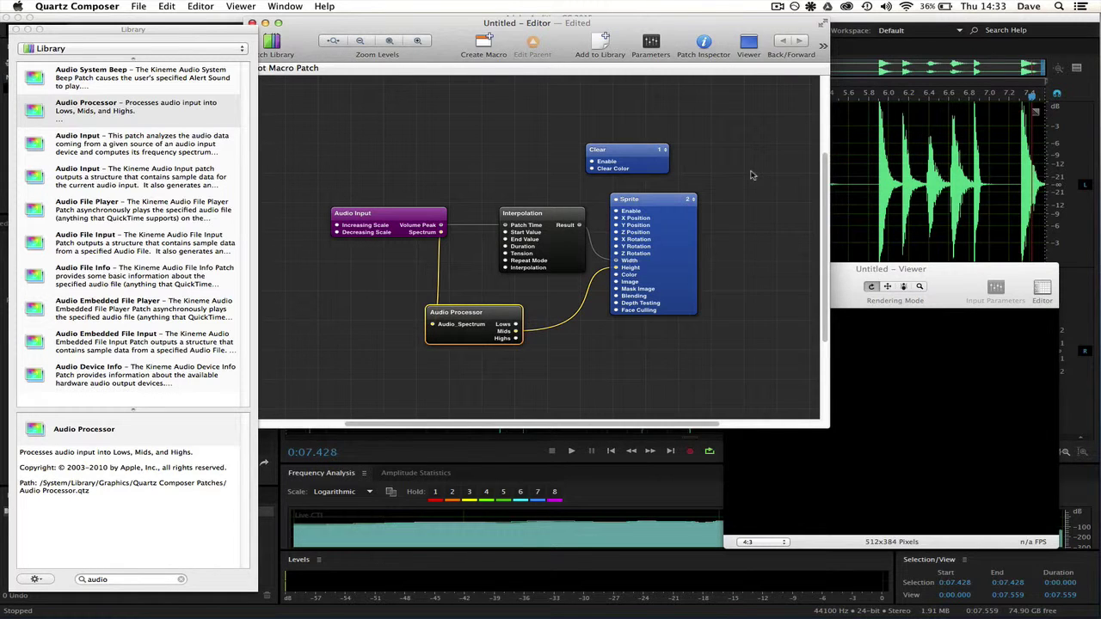
# Play the audio clip in Adobe Audition and raise the system volume.
pyautogui.click(874, 23)
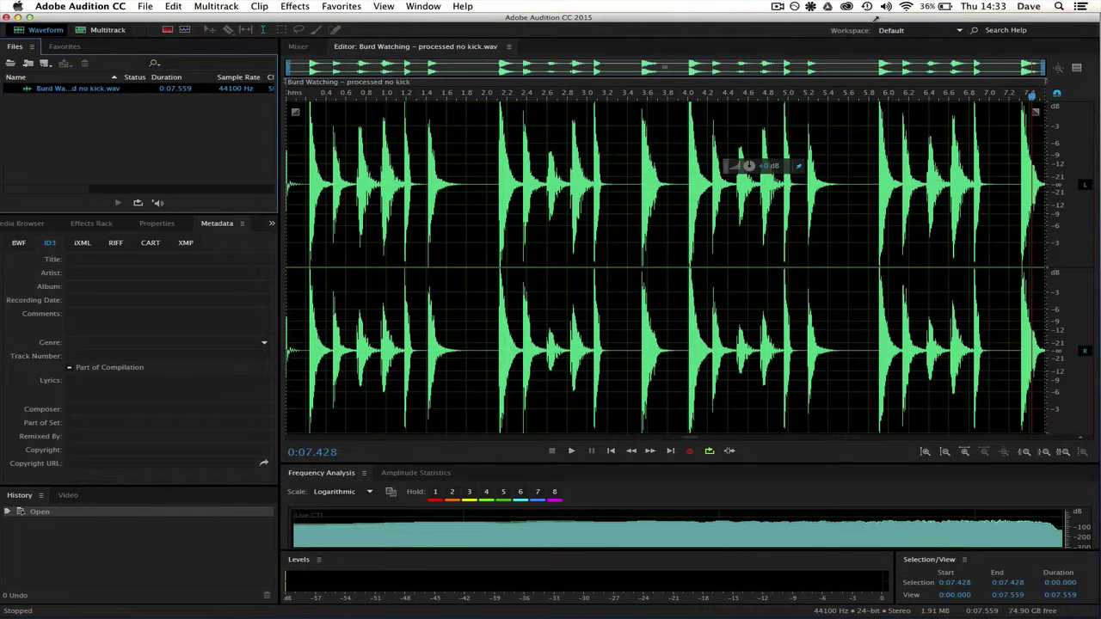
pyautogui.press('space')
pyautogui.press('space')
pyautogui.press('XF86AudioRaiseVolume')
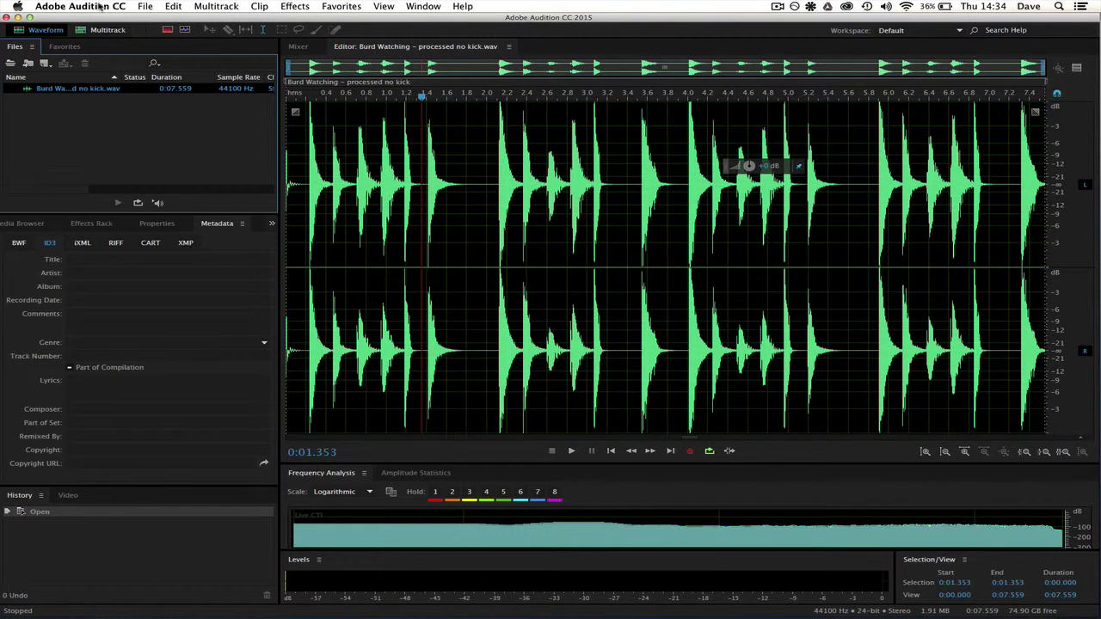
# Check Soundflower's output routing, then switch to the Soundflower page in Firefox.
pyautogui.click(812, 6)
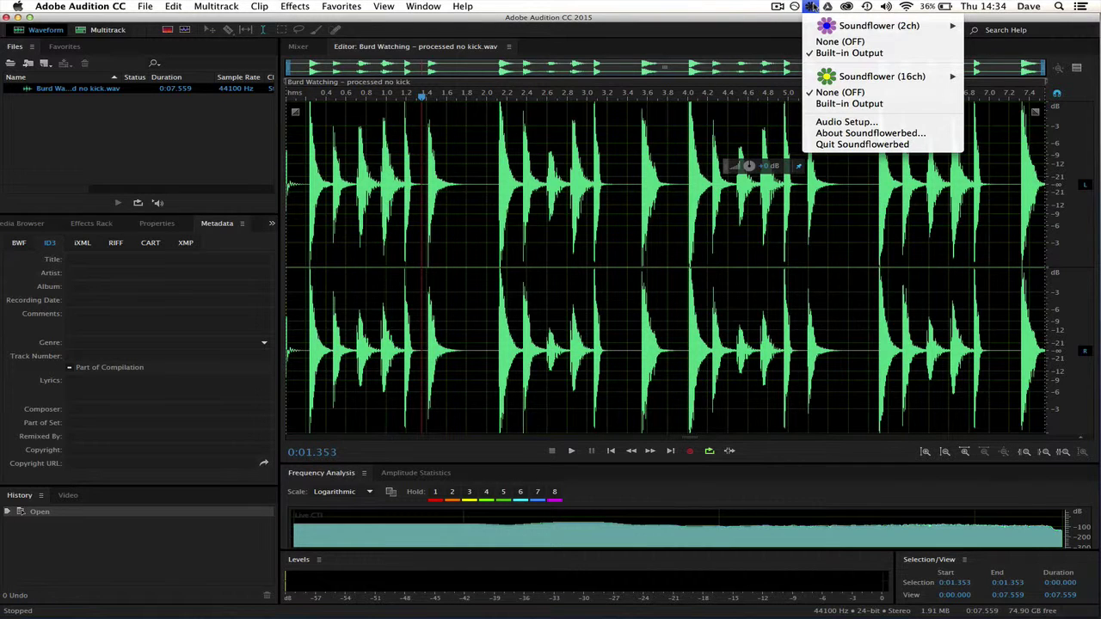
pyautogui.click(812, 6)
pyautogui.click(292, 592)
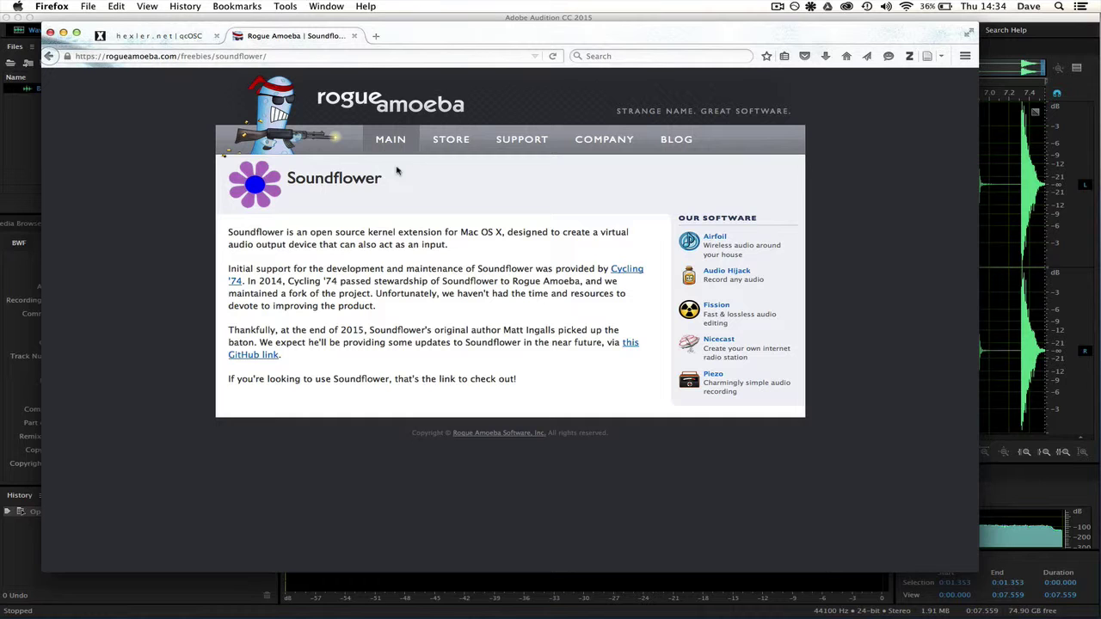
# Select and then deselect the Soundflower page's web address in Firefox, then show Mission Control.
pyautogui.click(293, 56)
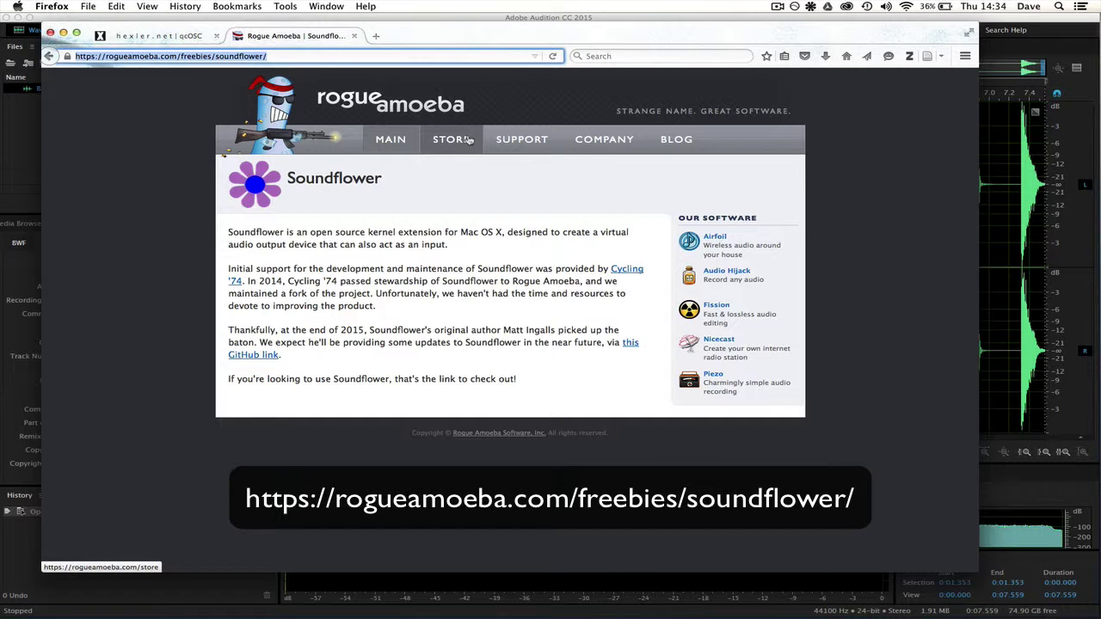
pyautogui.click(175, 193)
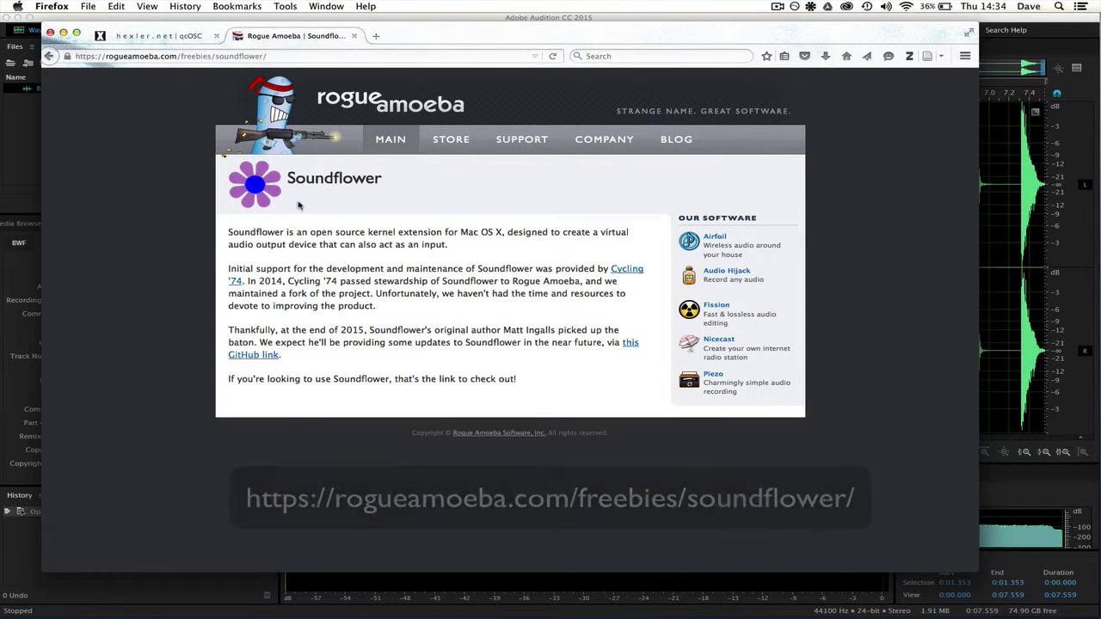
pyautogui.hotkey('ctrl', 'Up')
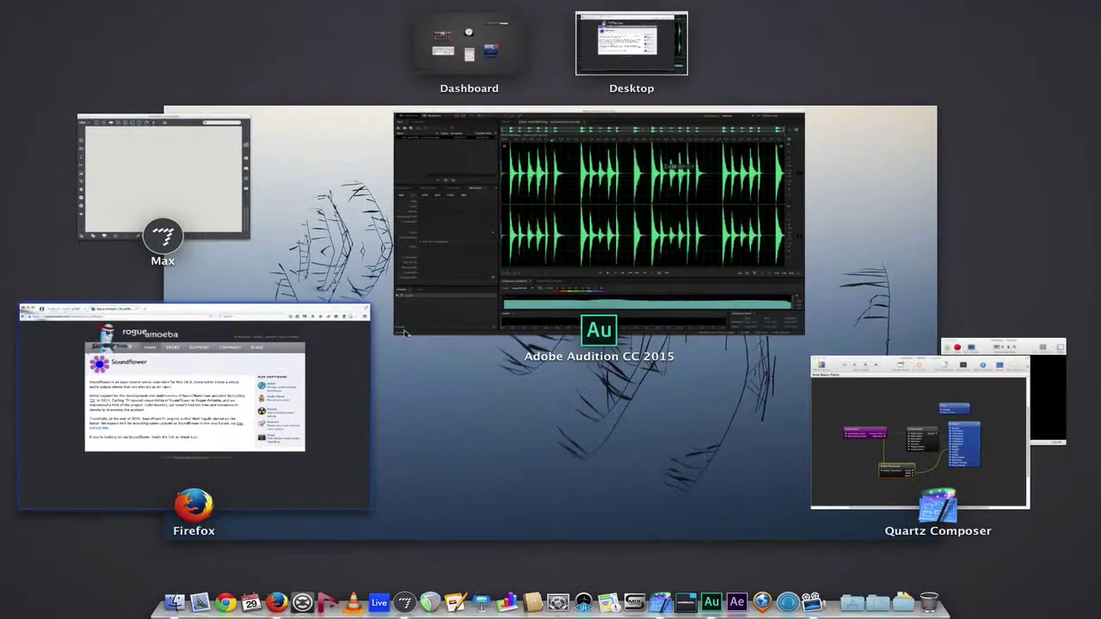
# Bring Quartz Composer forward and open the composition's Viewer, nudging it slightly into place.
pyautogui.click(867, 426)
pyautogui.click(650, 43)
pyautogui.click(656, 50)
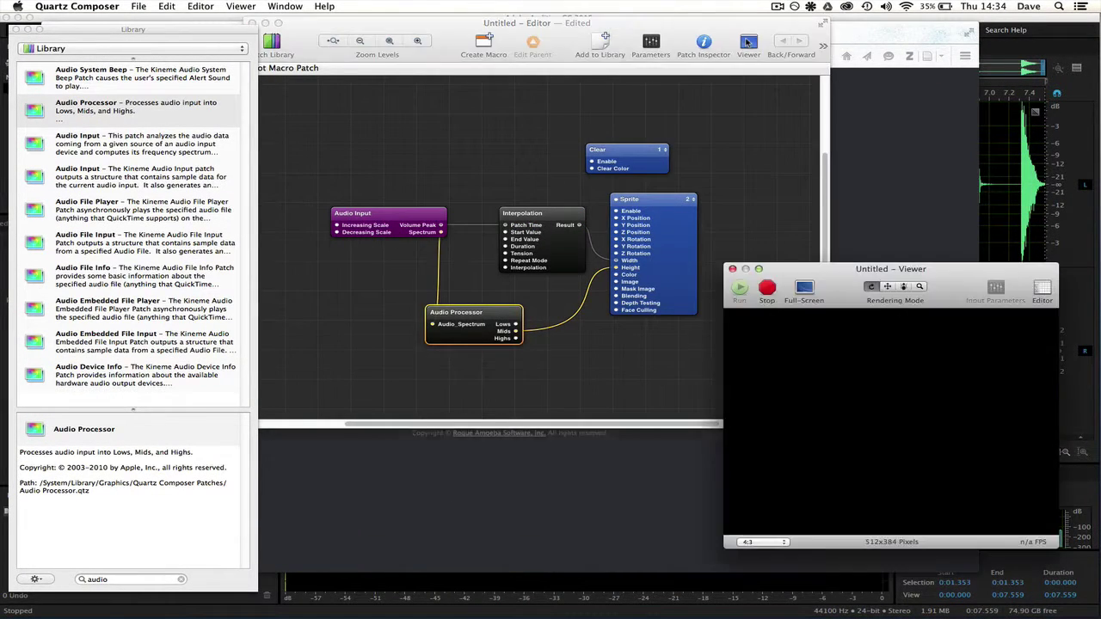
pyautogui.click(749, 43)
pyautogui.moveTo(827, 268); pyautogui.dragTo(819, 276)
# Start the Audition clip playing, then return to Quartz Composer and rerun the Viewer.
pyautogui.press('super+Tab')
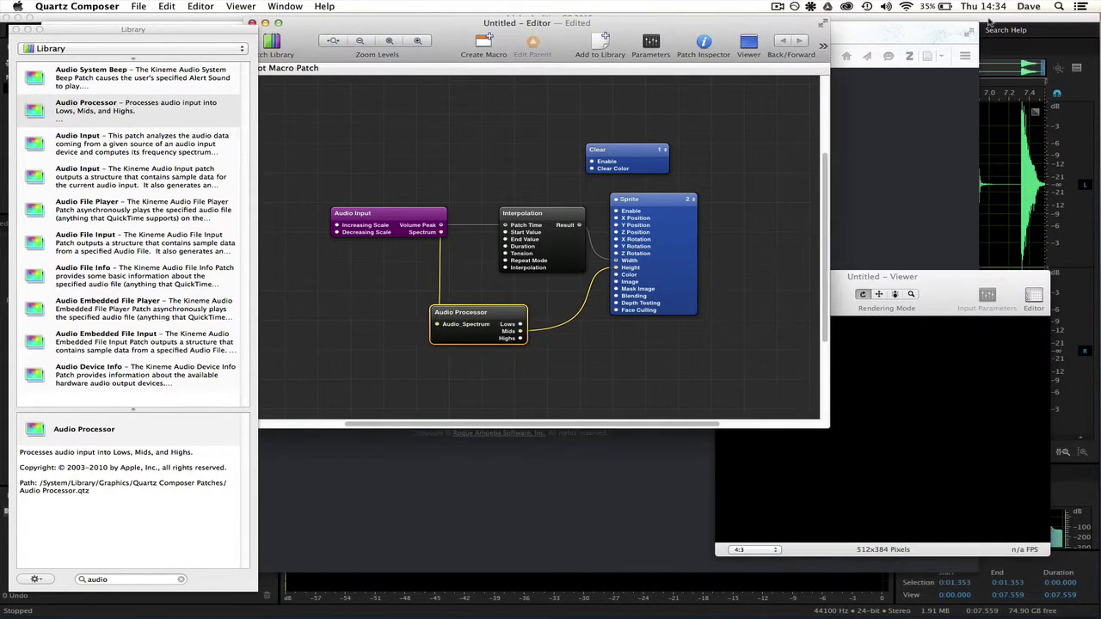
pyautogui.press('space')
pyautogui.hotkey('ctrl', 'Up')
pyautogui.click(861, 410)
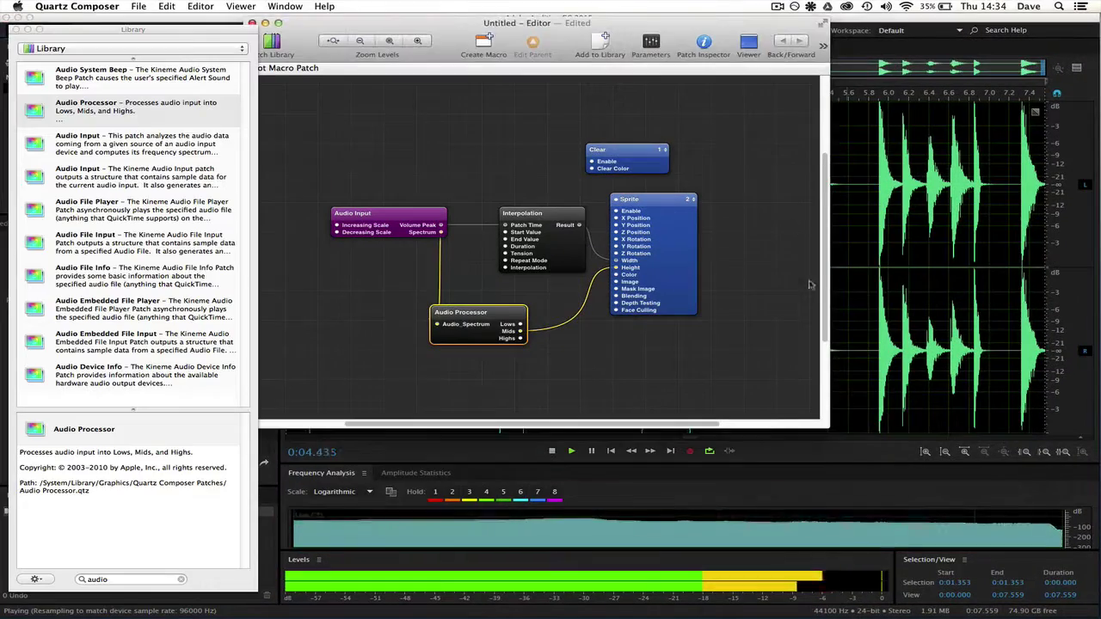
pyautogui.click(748, 45)
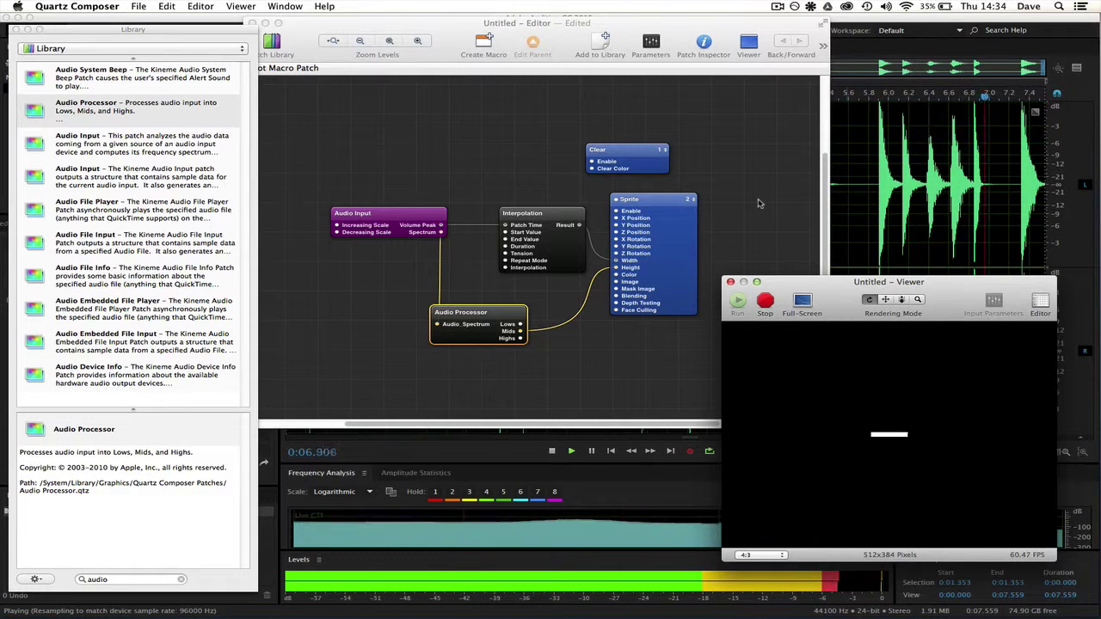
# Shift the Audio Input patch left and open its Patch Inspector lower on screen.
pyautogui.click(488, 226)
pyautogui.moveTo(420, 220); pyautogui.dragTo(408, 222)
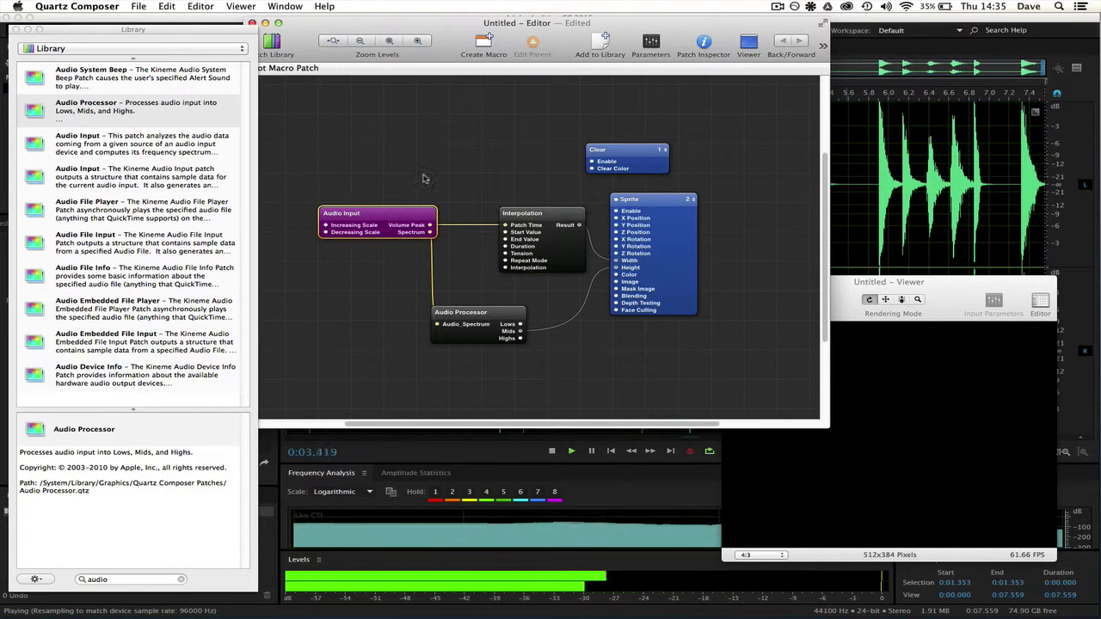
pyautogui.moveTo(401, 221); pyautogui.dragTo(394, 221)
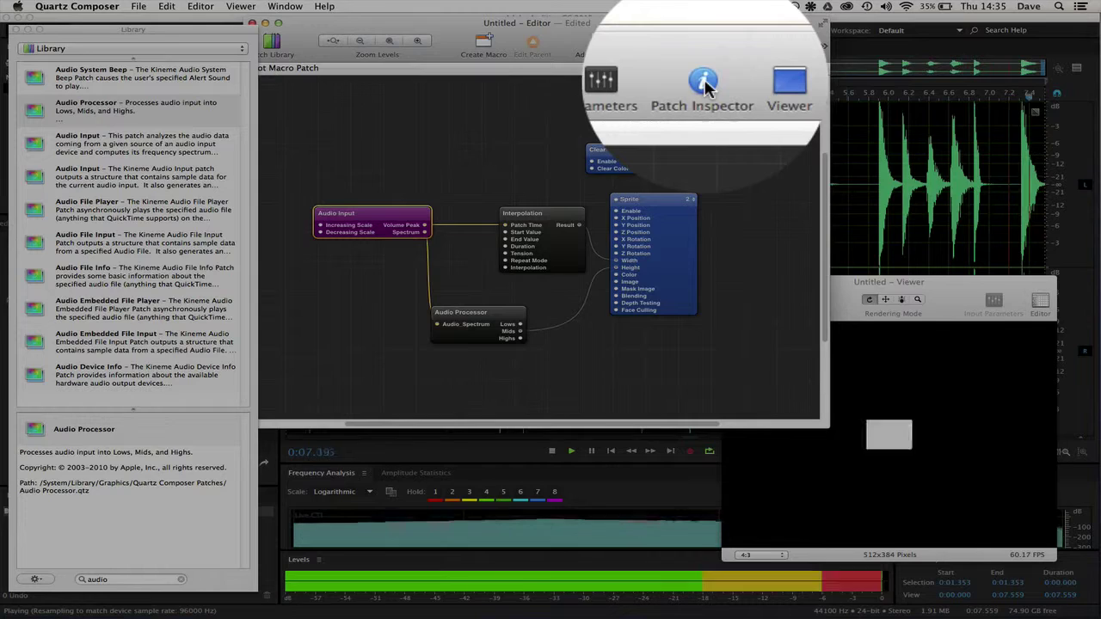
pyautogui.click(704, 45)
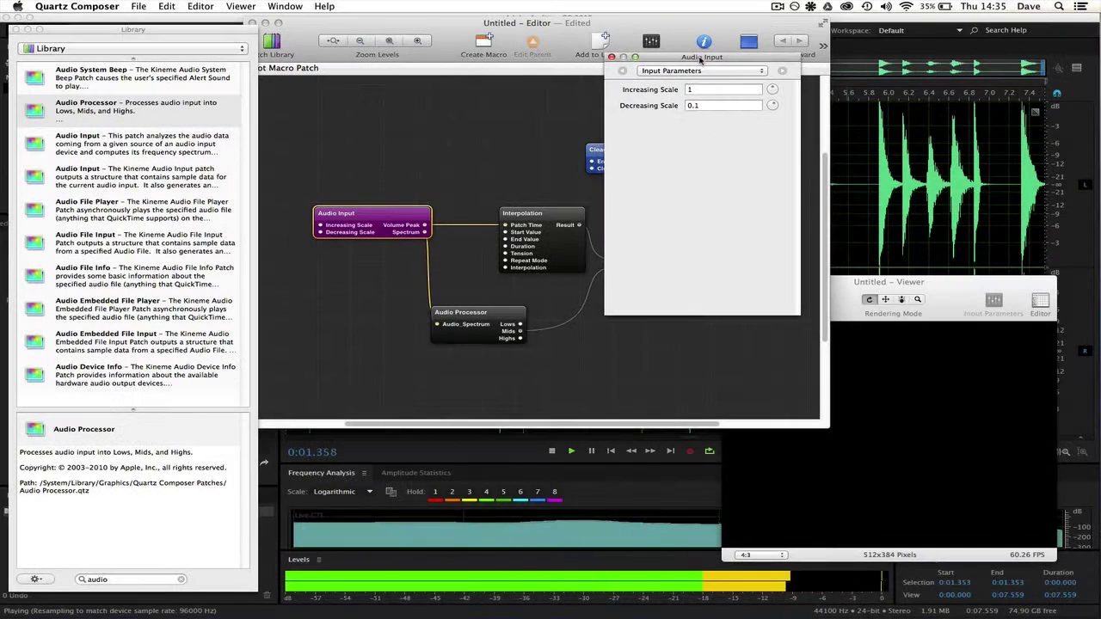
pyautogui.moveTo(702, 59); pyautogui.dragTo(698, 109)
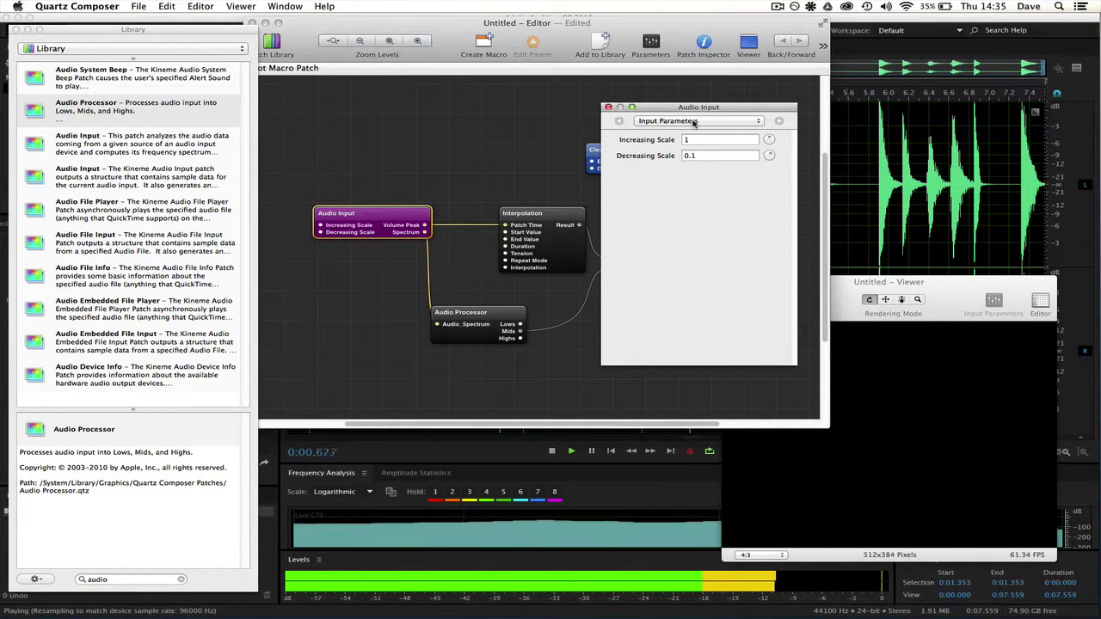
# In the Settings page, enable a specific audio source set to Soundflower (2ch).
pyautogui.click(695, 122)
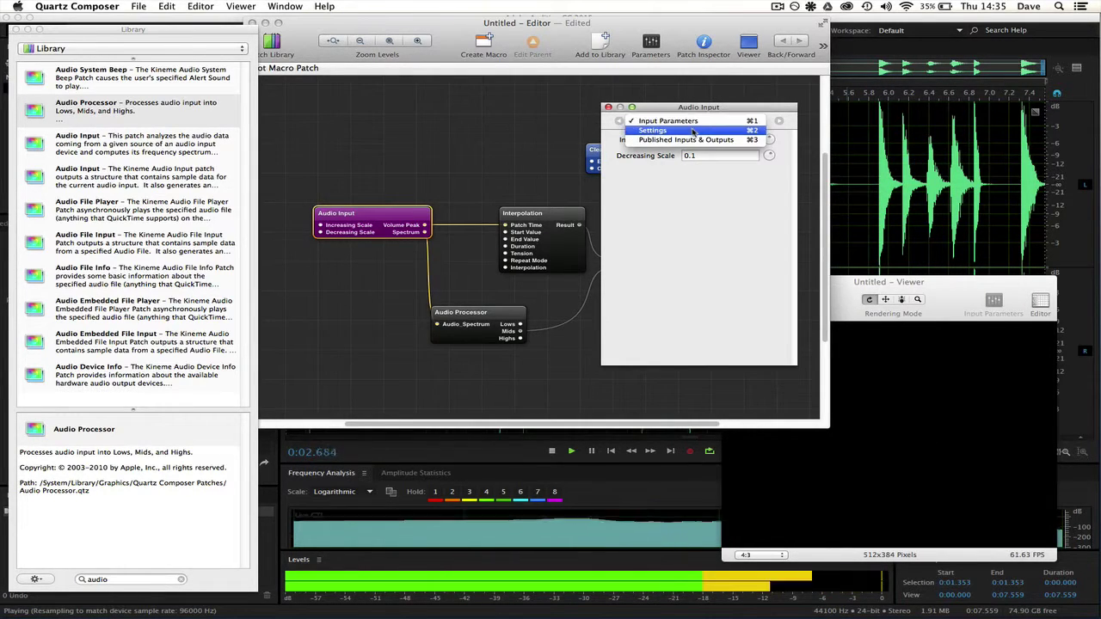
pyautogui.click(693, 131)
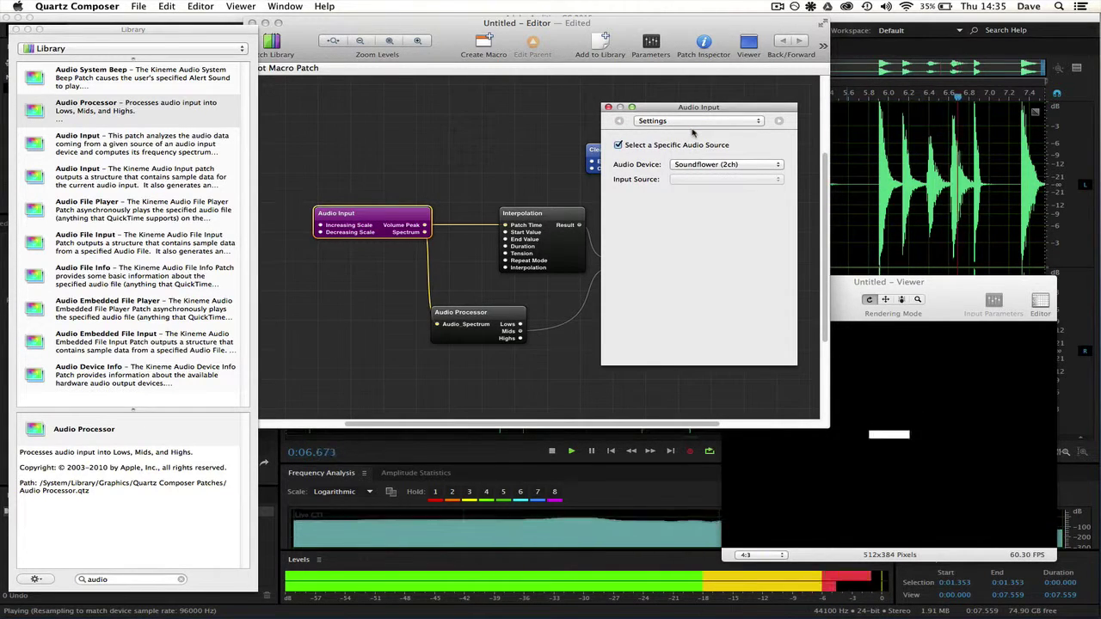
pyautogui.click(619, 145)
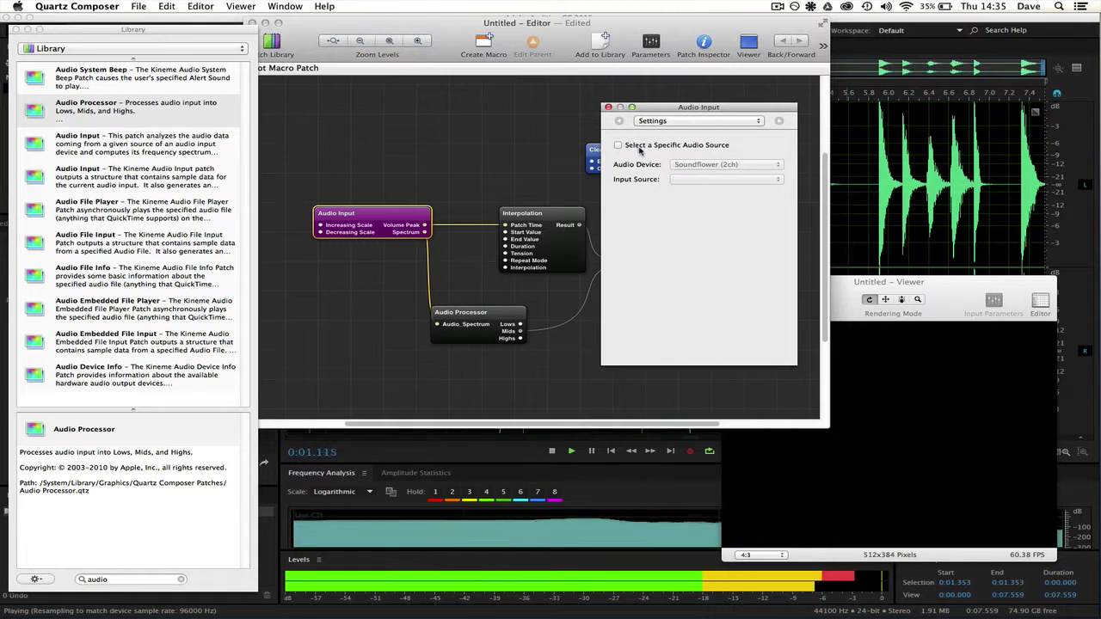
pyautogui.click(631, 146)
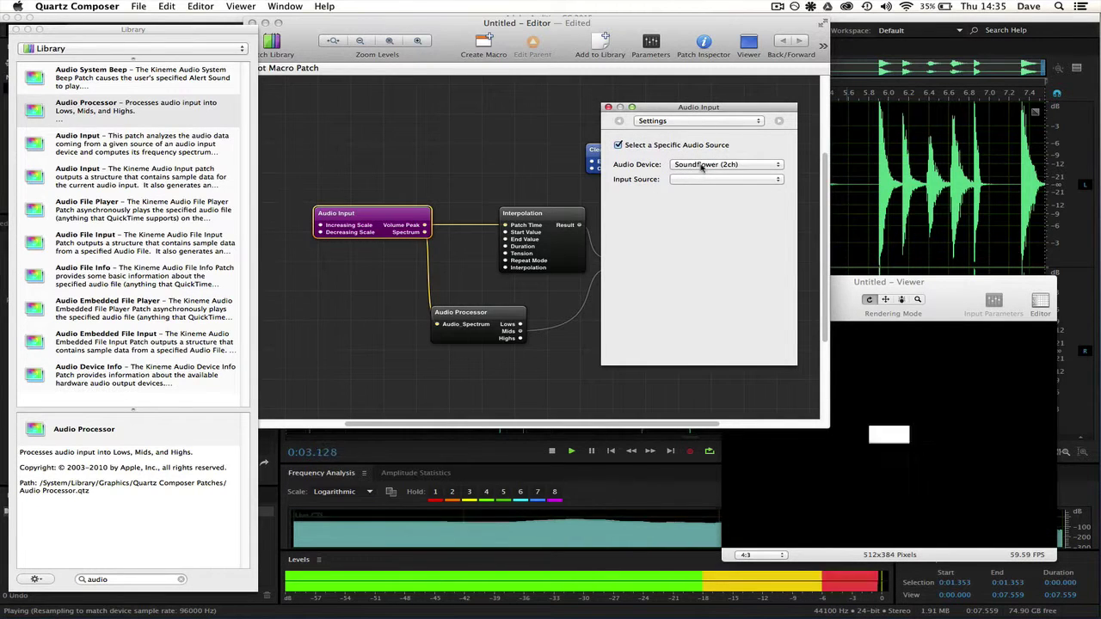
pyautogui.click(702, 166)
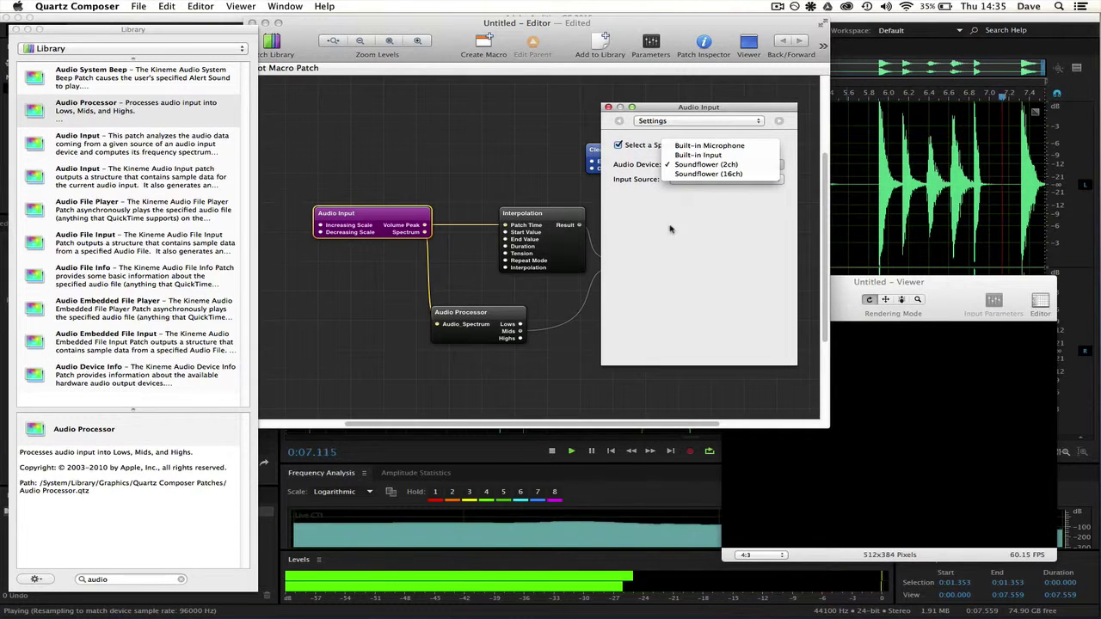
pyautogui.click(709, 165)
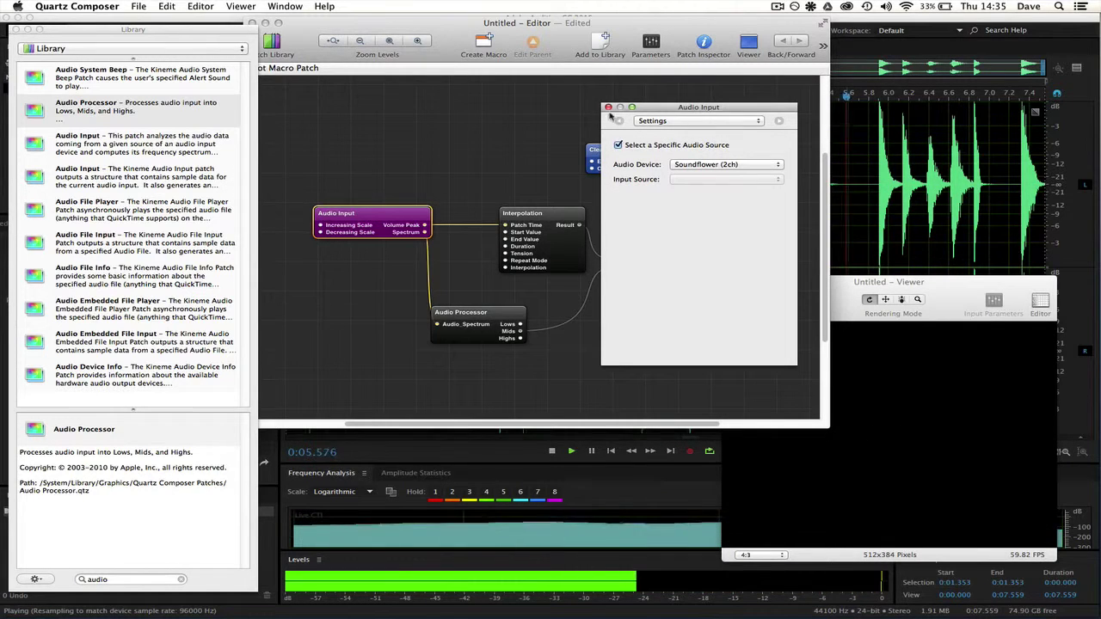
# Close the Audio Input inspector, leave system sound unmuted, and deselect the patch.
pyautogui.press('super+i')
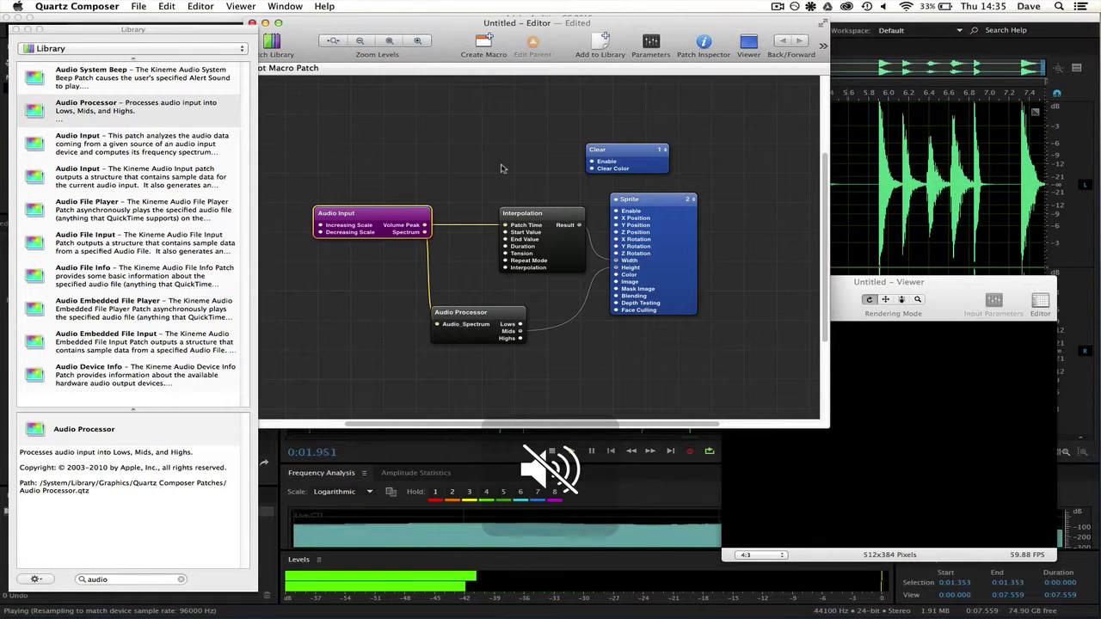
pyautogui.press('XF86AudioMute')
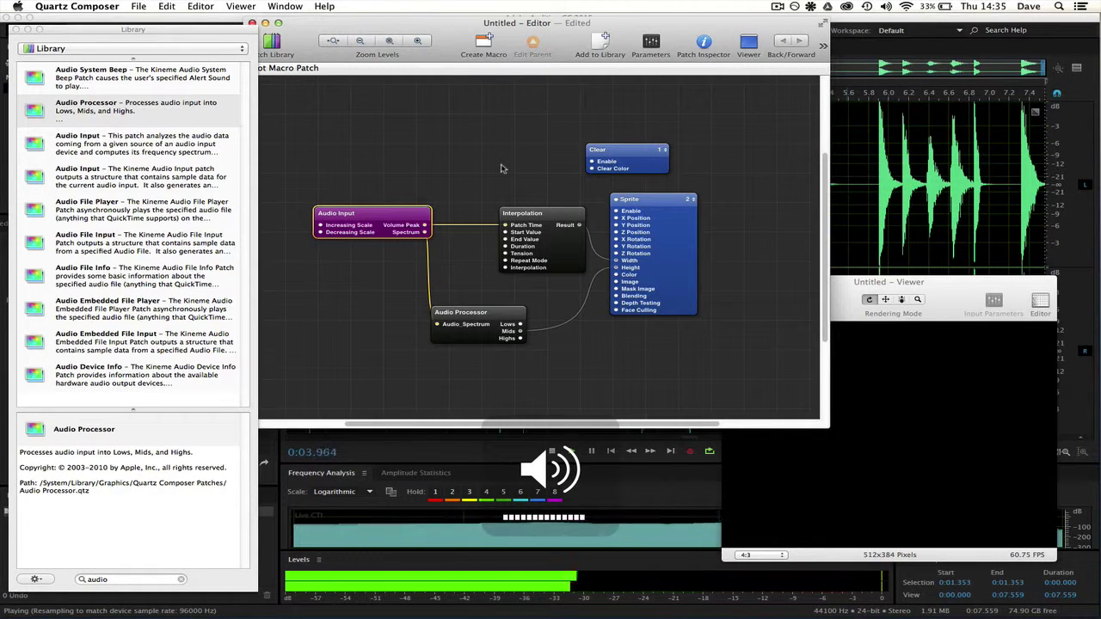
pyautogui.press('XF86AudioMute')
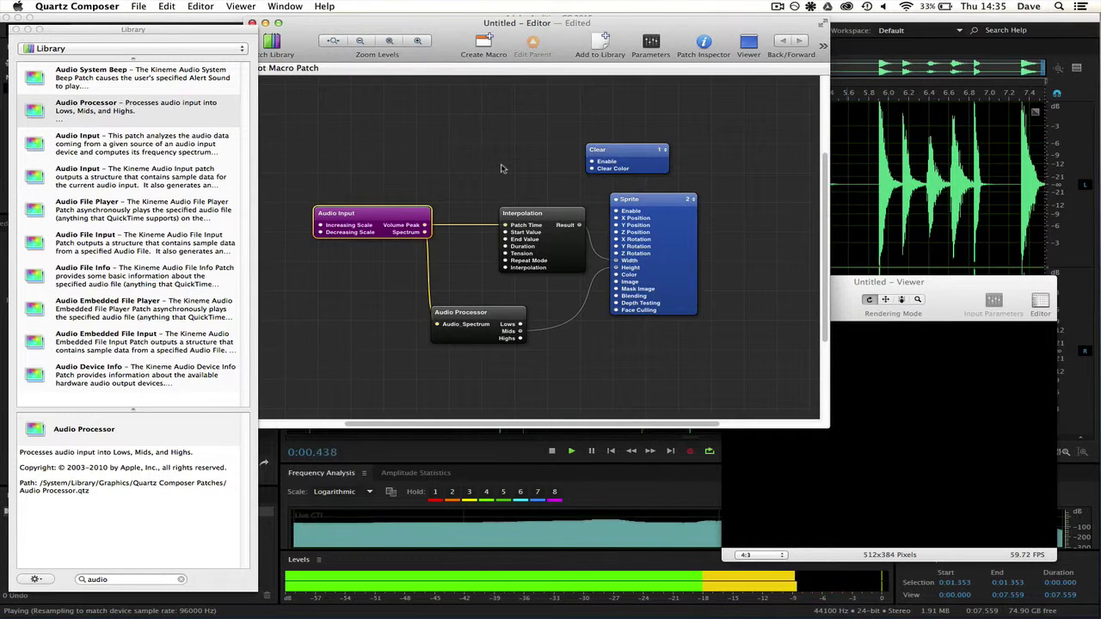
pyautogui.press('XF86AudioMute')
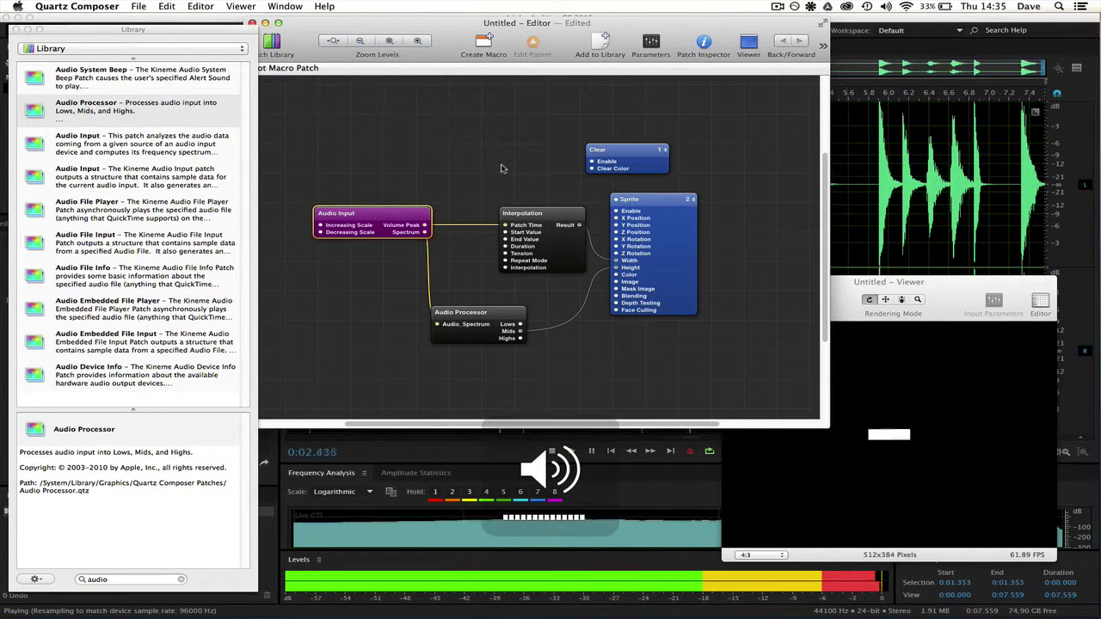
pyautogui.click(733, 138)
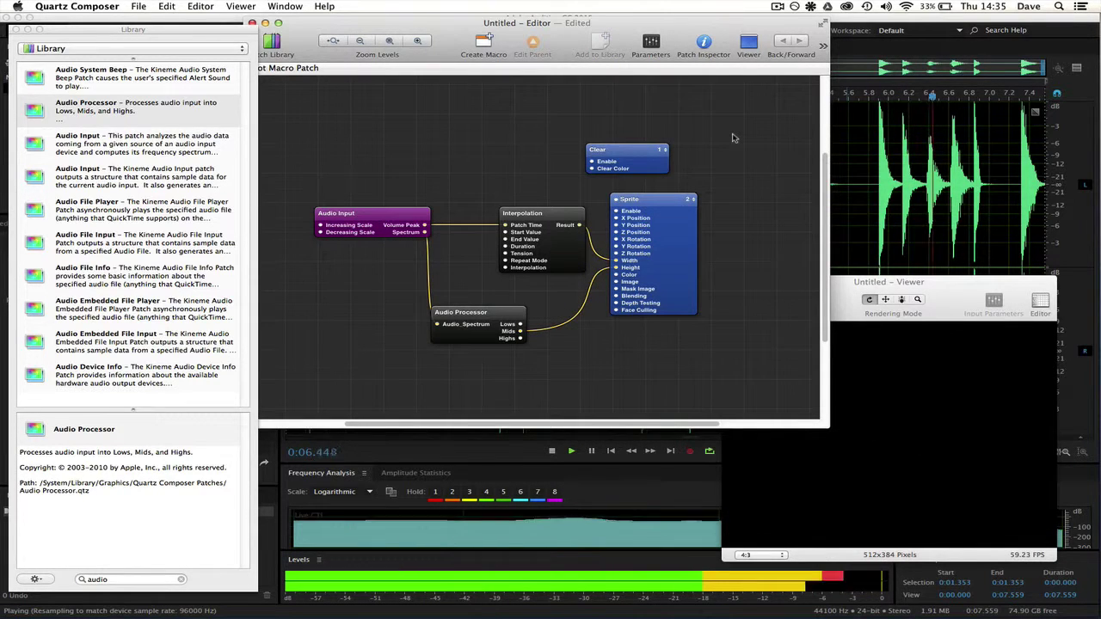